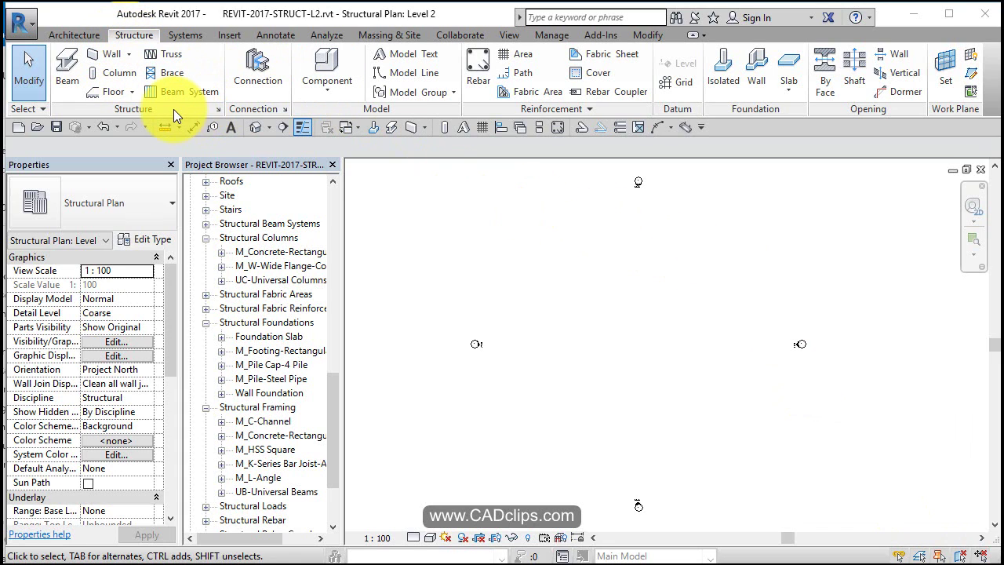
# Open Structural Settings, check the Beam/Truss cutback distance, then view the eight load cases DL1–SEIS1
pyautogui.click(218, 109)
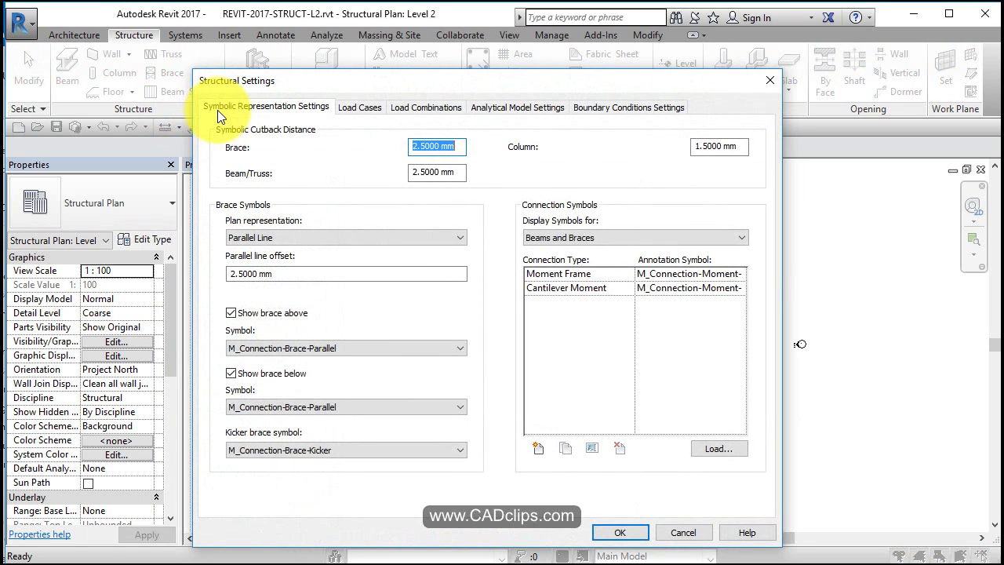
pyautogui.moveTo(287, 86); pyautogui.dragTo(333, 81)
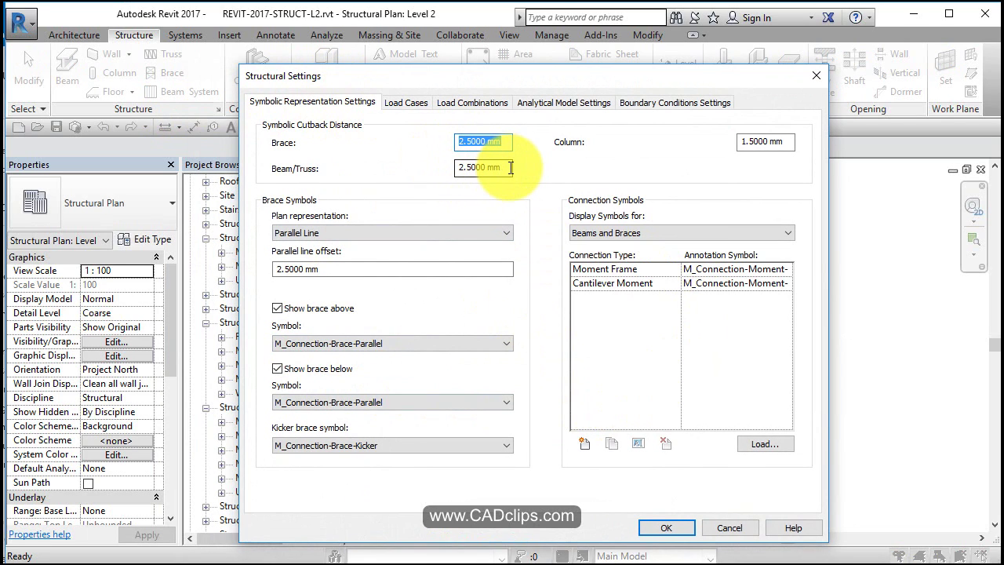
pyautogui.click(510, 167)
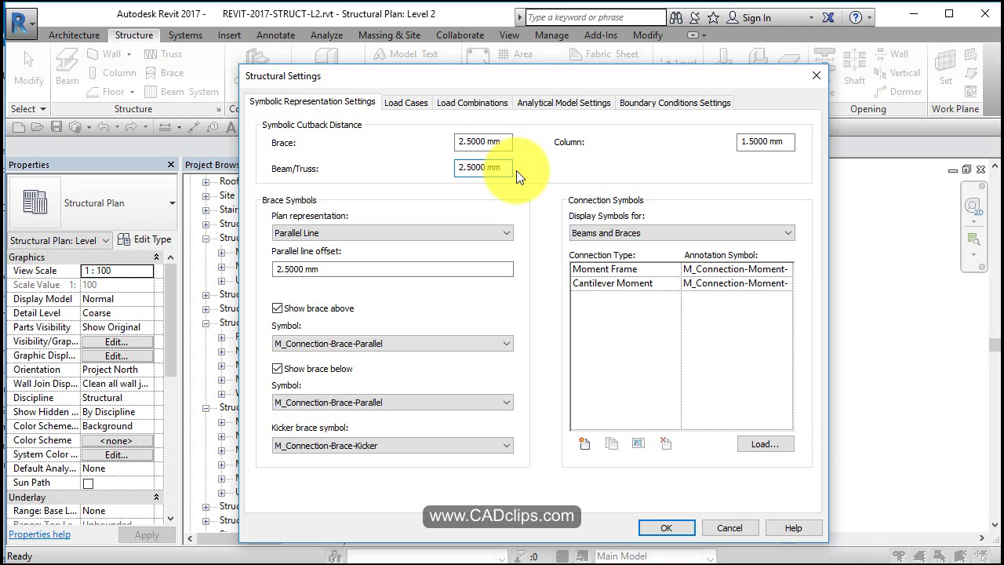
pyautogui.click(414, 104)
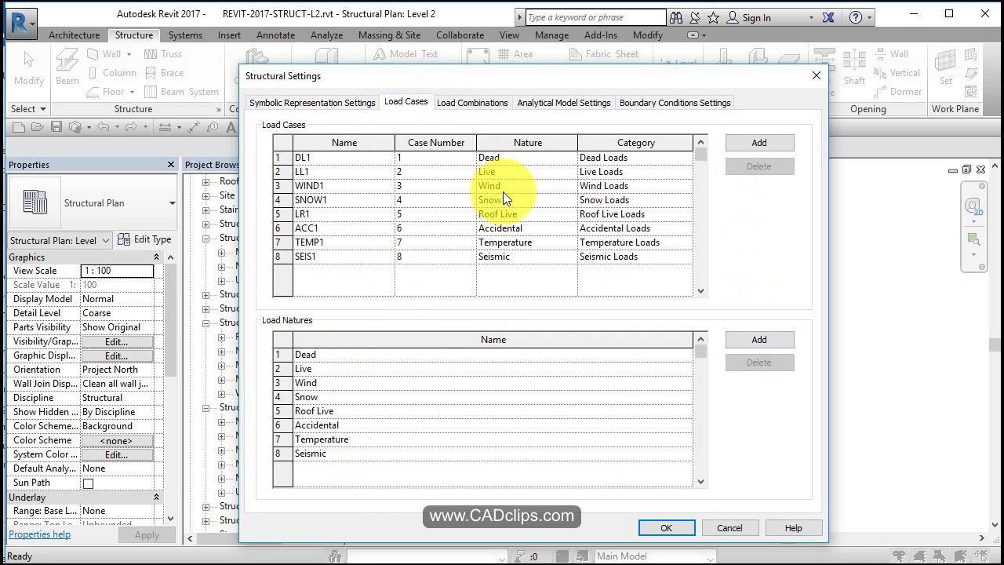
# View the load combinations, then the analytical settings: support distance 300.0 and tolerance 150.0
pyautogui.click(480, 101)
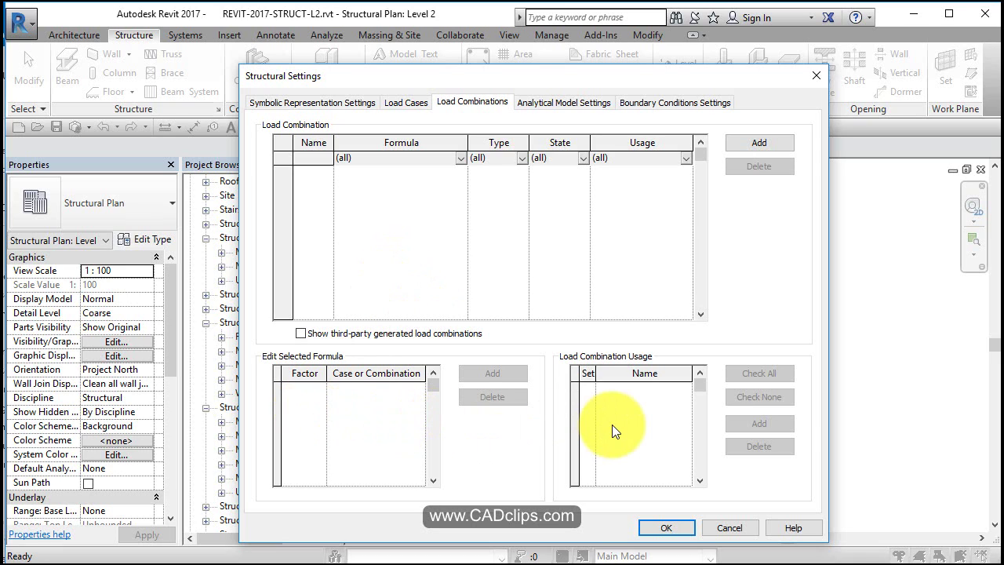
pyautogui.click(522, 102)
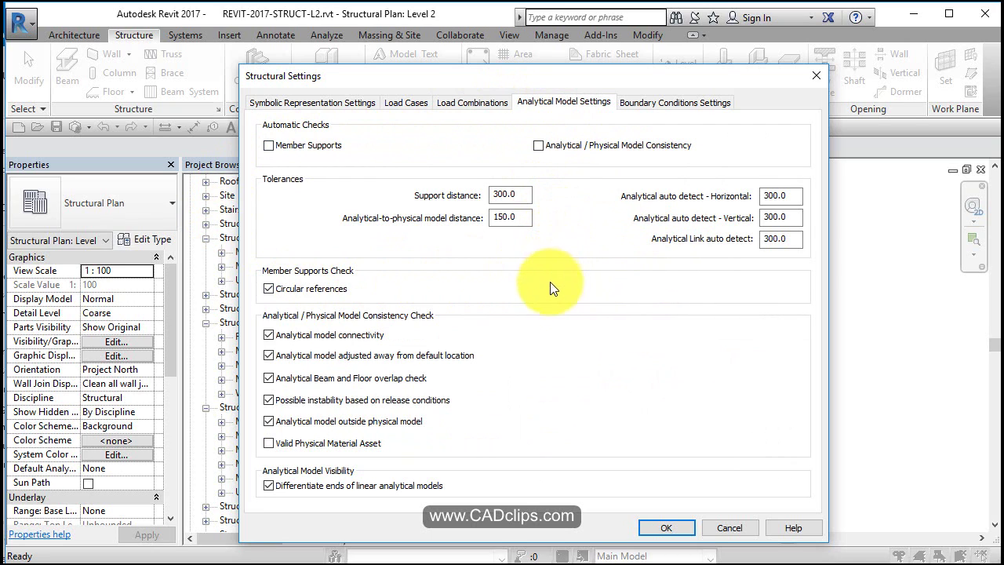
# Inspect the Fixed boundary condition symbol options, revisit other tabs, and cancel Structural Settings unchanged
pyautogui.click(644, 102)
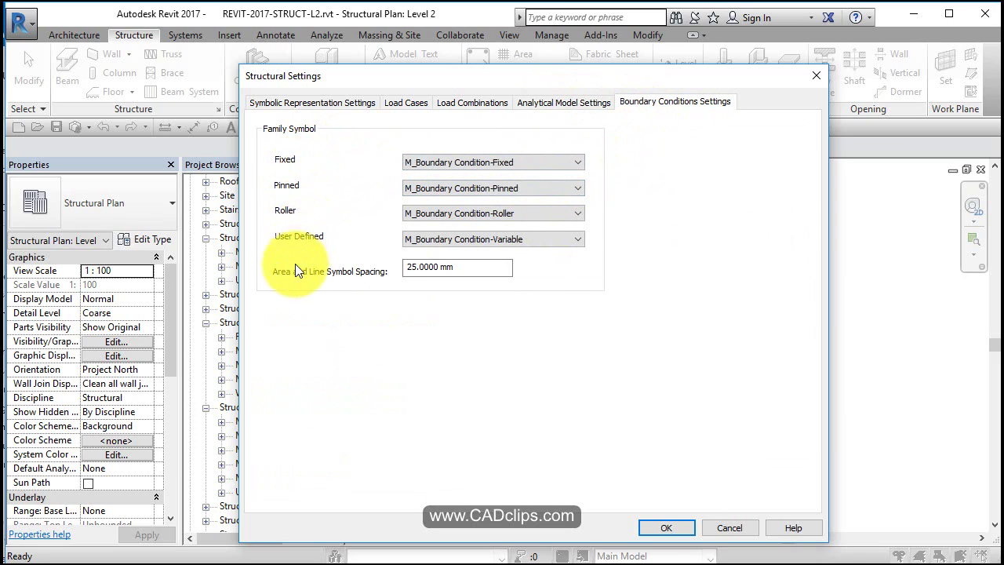
pyautogui.click(557, 162)
pyautogui.click(556, 163)
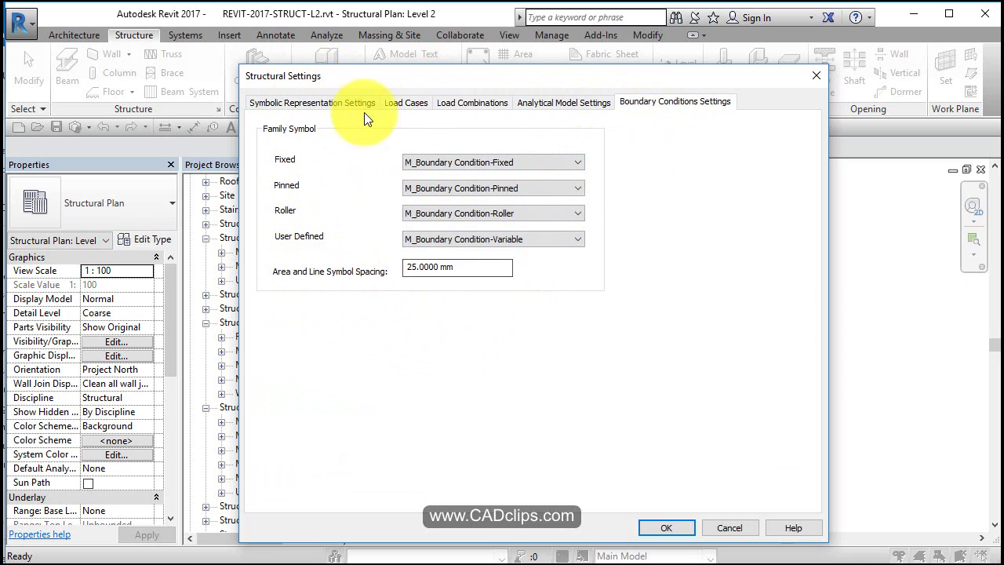
pyautogui.click(408, 102)
pyautogui.click(305, 101)
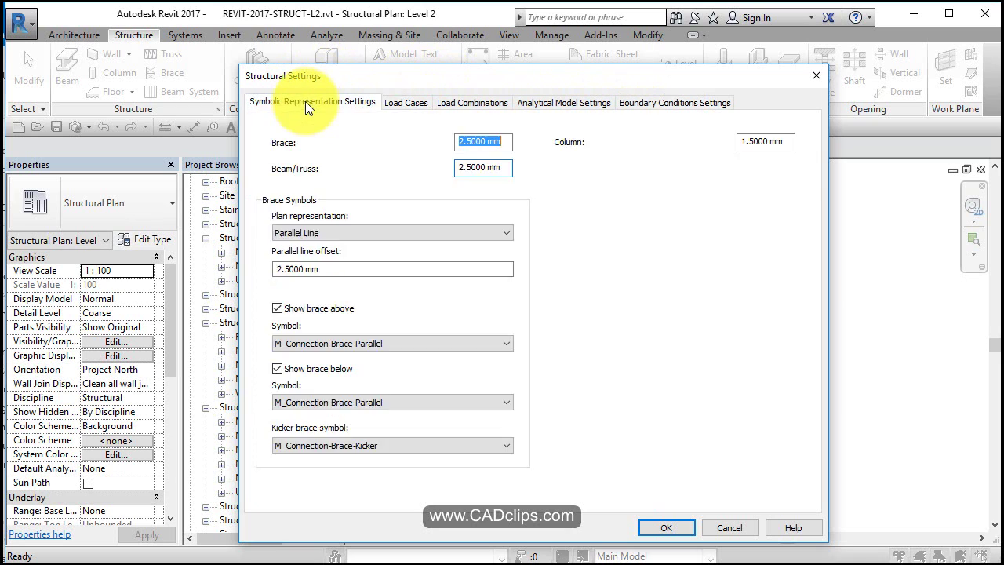
pyautogui.click(740, 529)
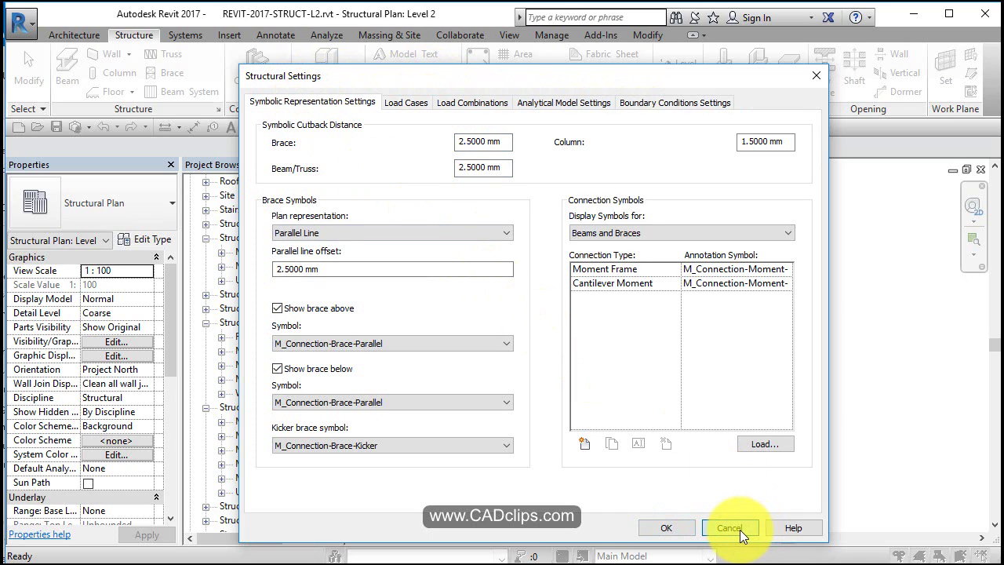
pyautogui.click(740, 530)
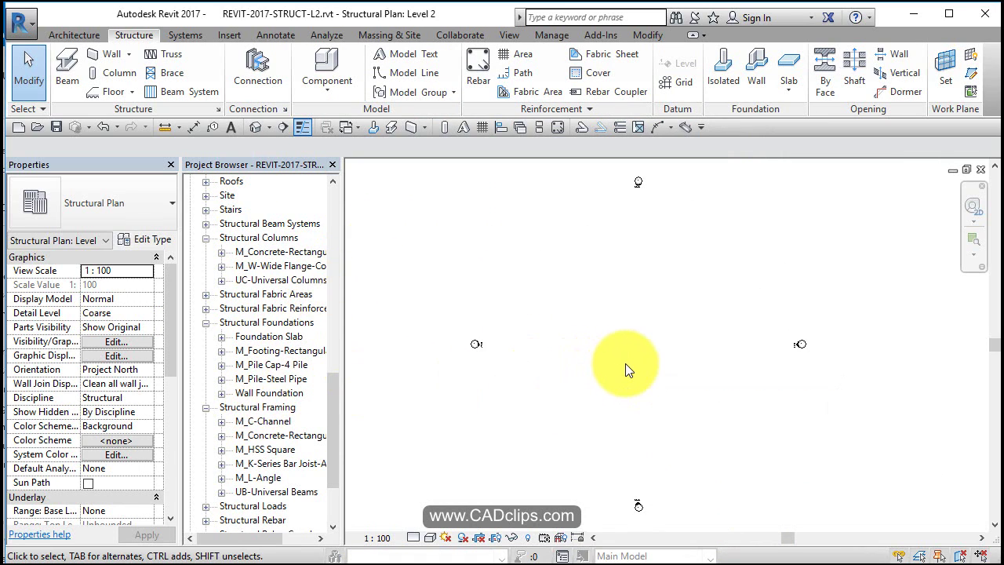
# Open Elevations > South and frame Level 1 at 0 and Level 2 at 3000
pyautogui.click(332, 189)
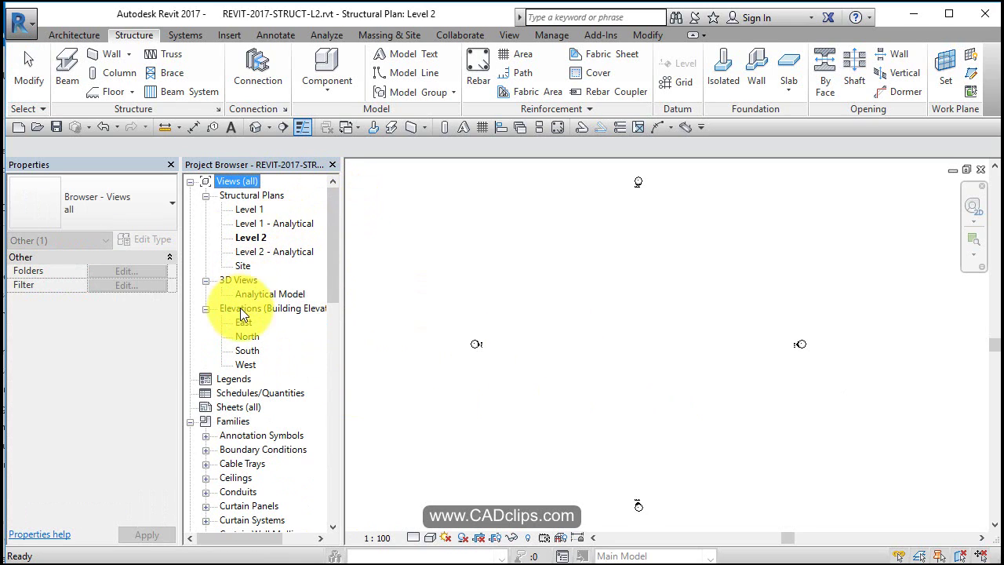
pyautogui.click(252, 353)
pyautogui.doubleClick(252, 353)
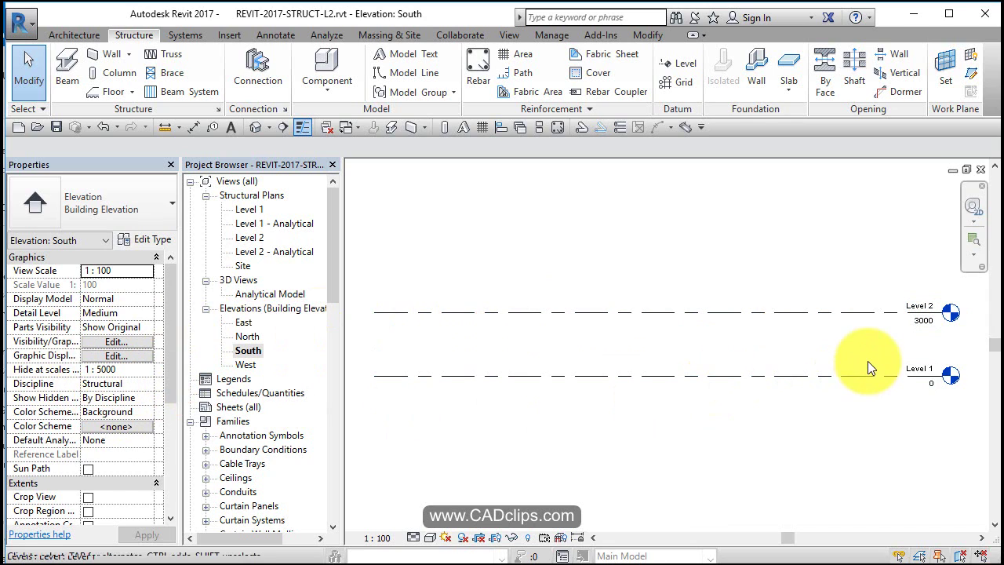
pyautogui.moveTo(867, 363); pyautogui.dragTo(795, 358, button='middle')
pyautogui.scroll(-2, 783, 346)
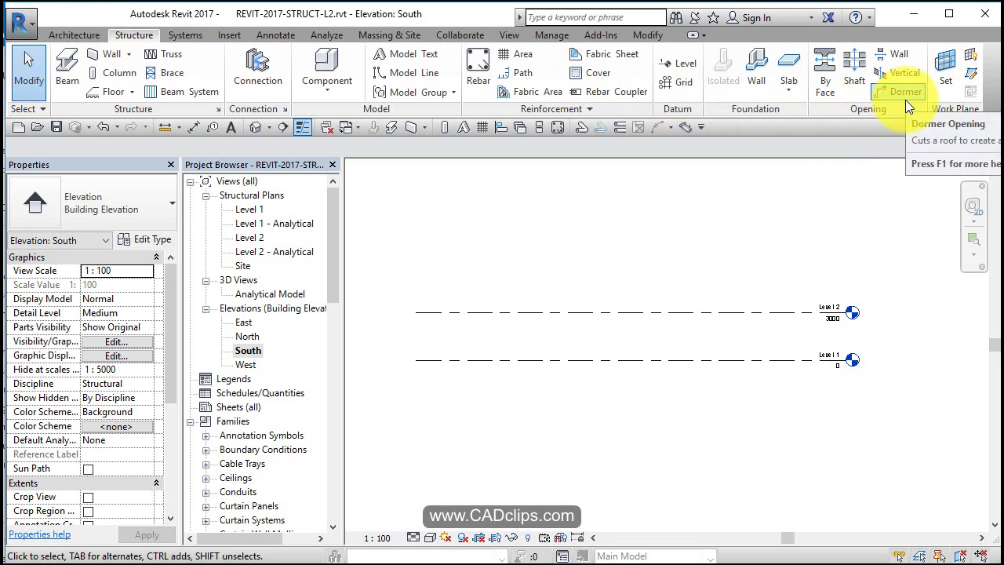
# Draw Level 3 1100 below Level 1 and Level 4 3600 above Level 2, heads aligned
pyautogui.click(682, 64)
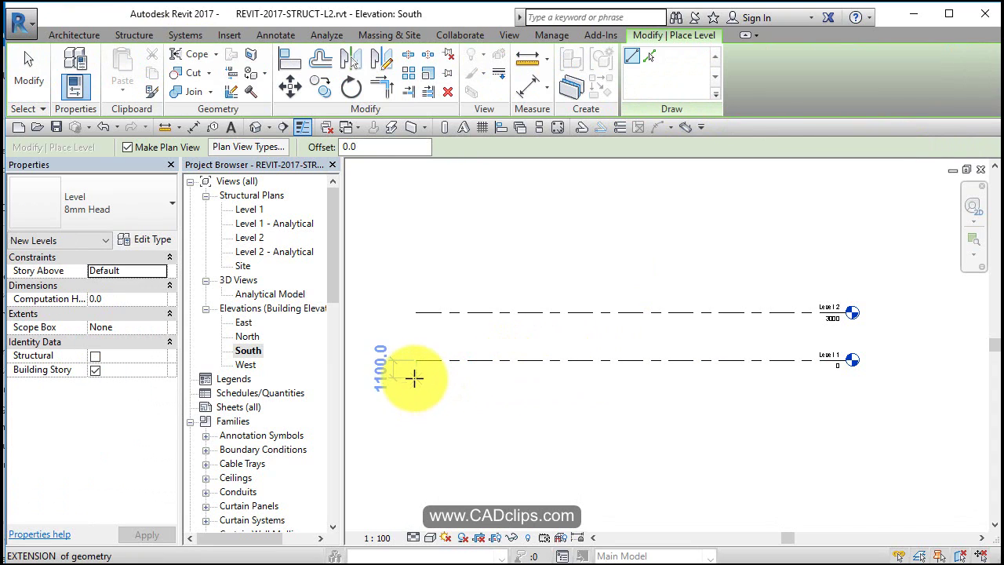
pyautogui.click(417, 377)
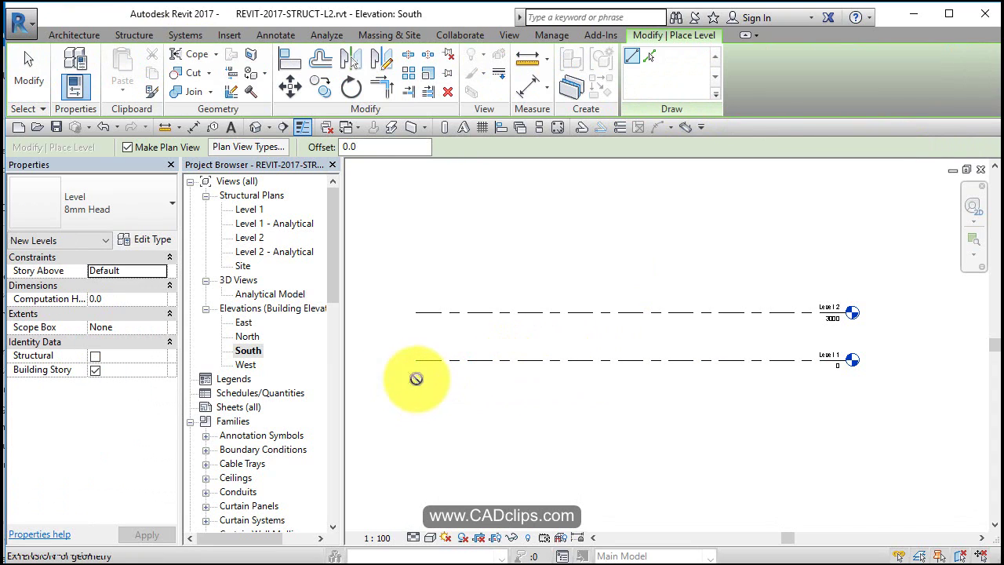
pyautogui.click(850, 381)
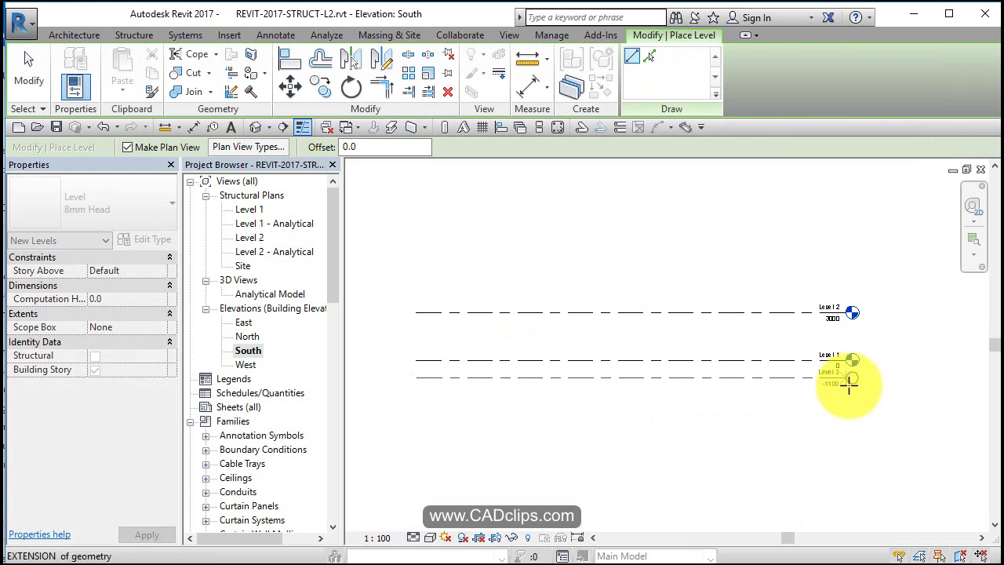
pyautogui.click(416, 262)
pyautogui.click(847, 257)
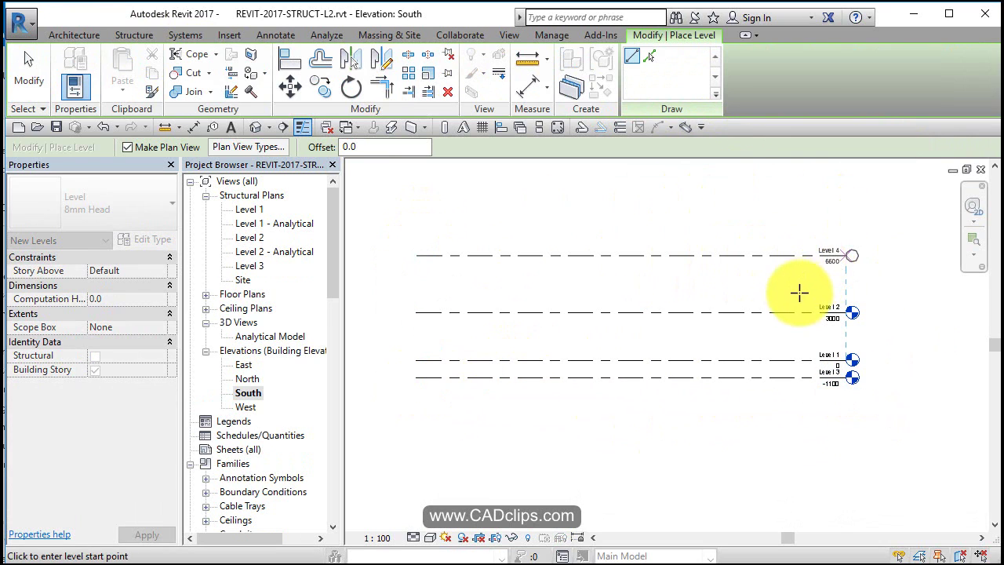
pyautogui.press('Escape')
pyautogui.press('Escape')
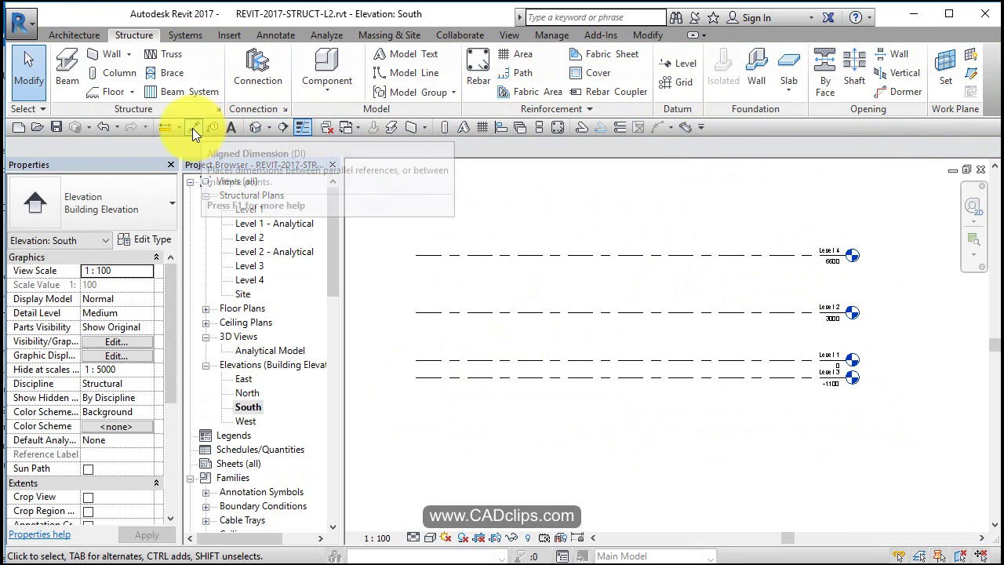
# Add an aligned chain dimension through Levels 3, 1, 2 and 4 (1100/3000/3600)
pyautogui.click(284, 33)
pyautogui.rightClick(250, 67)
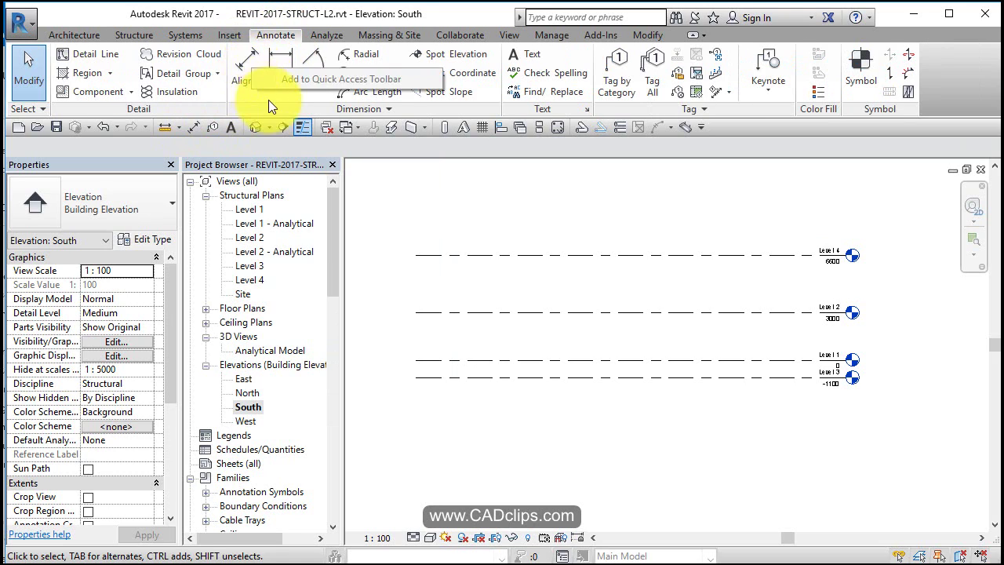
pyautogui.click(192, 128)
pyautogui.click(777, 378)
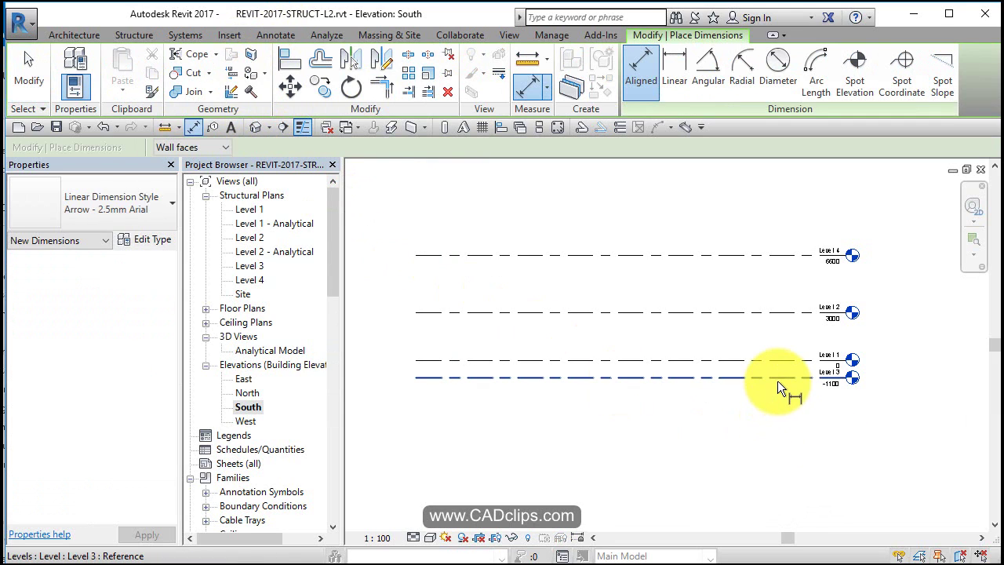
pyautogui.click(784, 360)
pyautogui.click(794, 314)
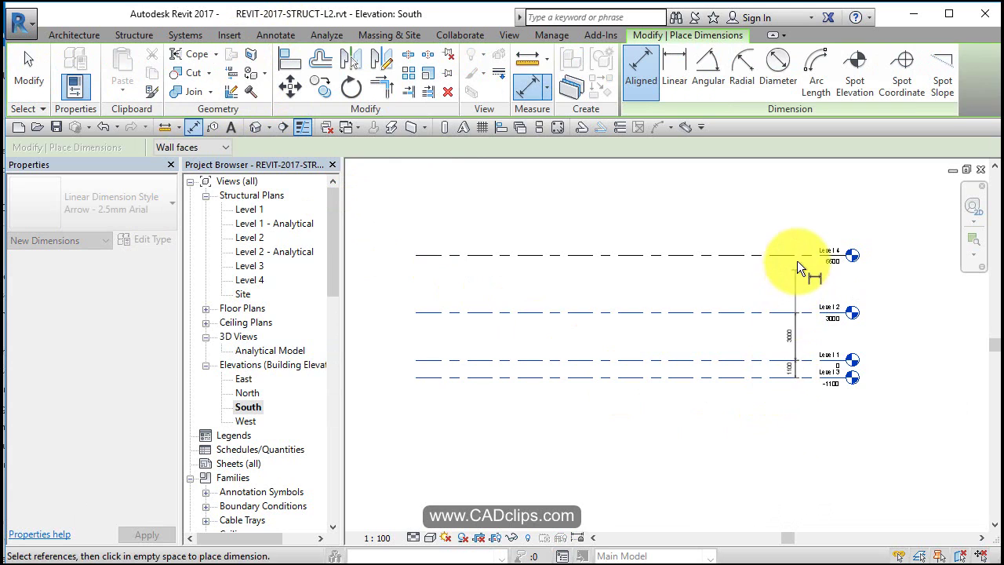
pyautogui.click(796, 259)
pyautogui.click(808, 290)
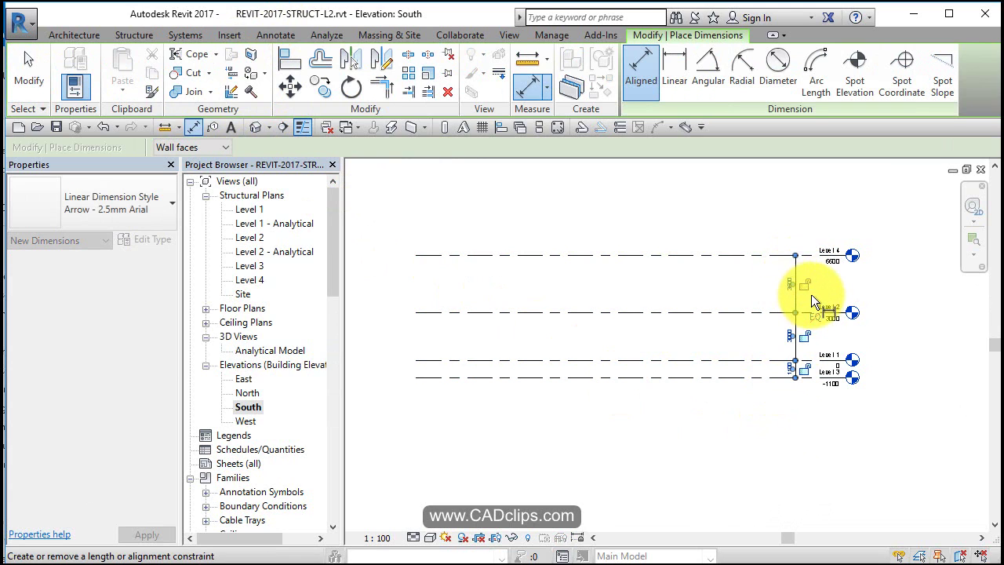
pyautogui.scroll(2, 799, 263)
pyautogui.moveTo(800, 263); pyautogui.dragTo(699, 236, button='middle')
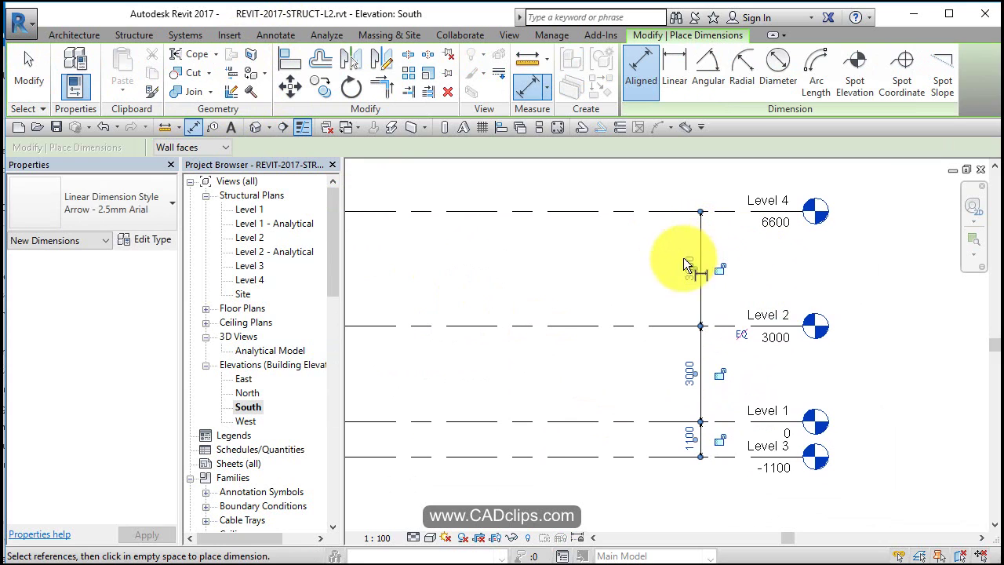
# Place an overall 6600 dimension from Level 1 to Level 4
pyautogui.click(635, 421)
pyautogui.click(636, 324)
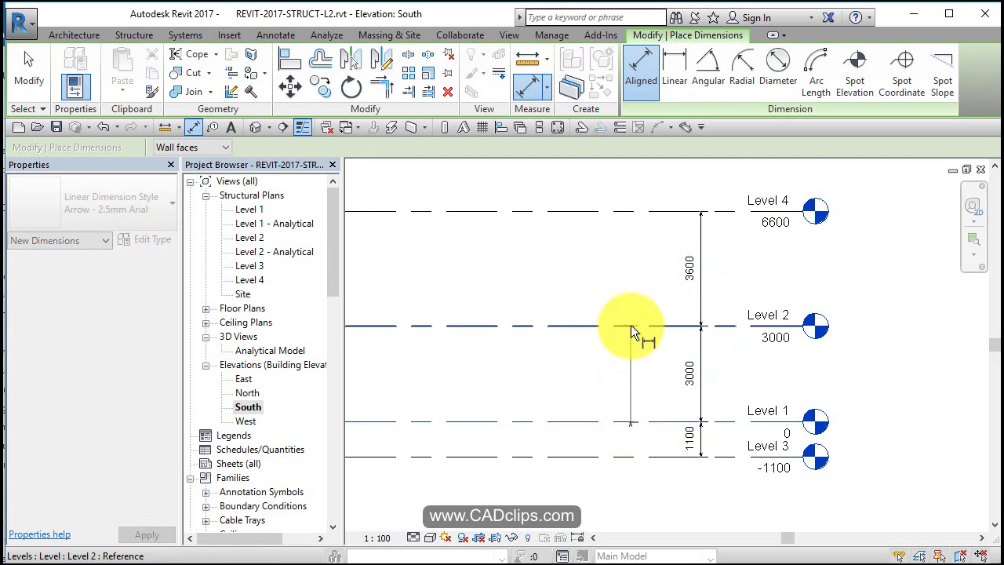
pyautogui.click(655, 210)
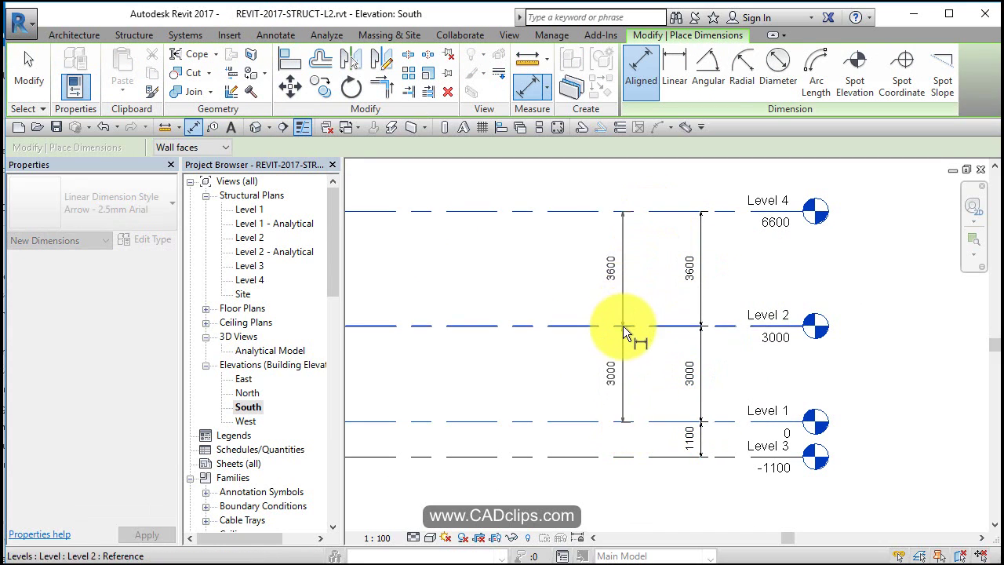
pyautogui.click(623, 324)
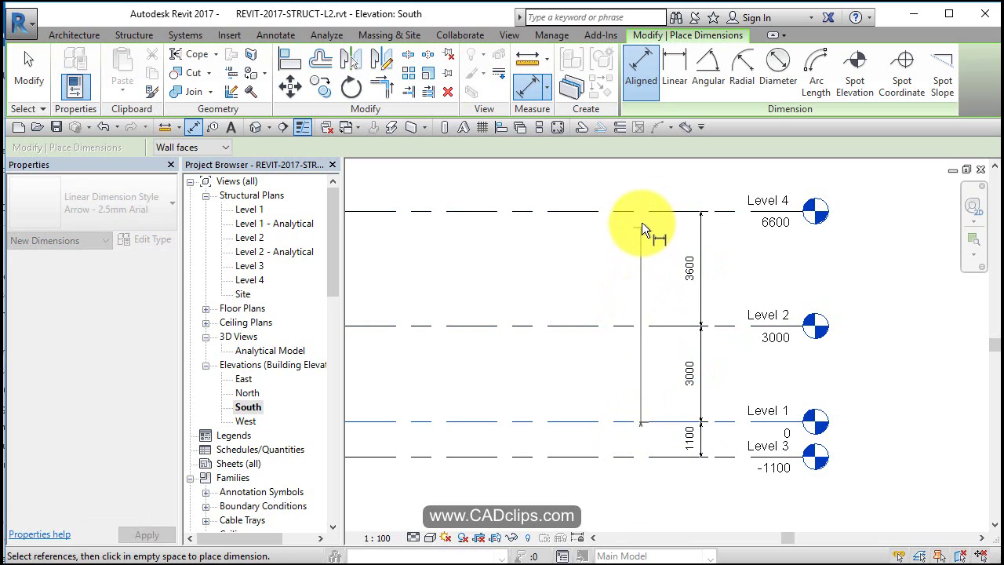
pyautogui.click(646, 210)
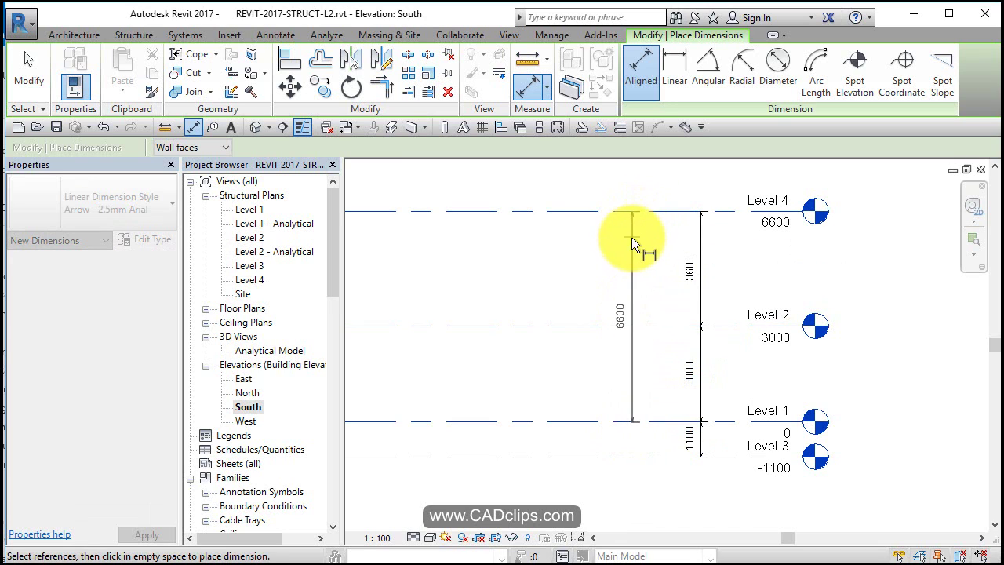
pyautogui.click(639, 249)
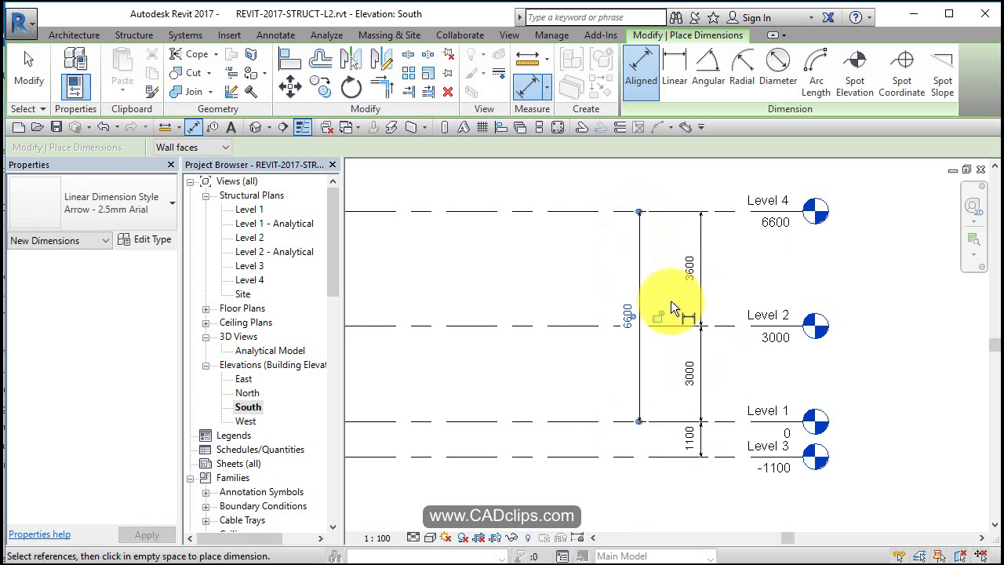
pyautogui.press('Escape')
pyautogui.press('Escape')
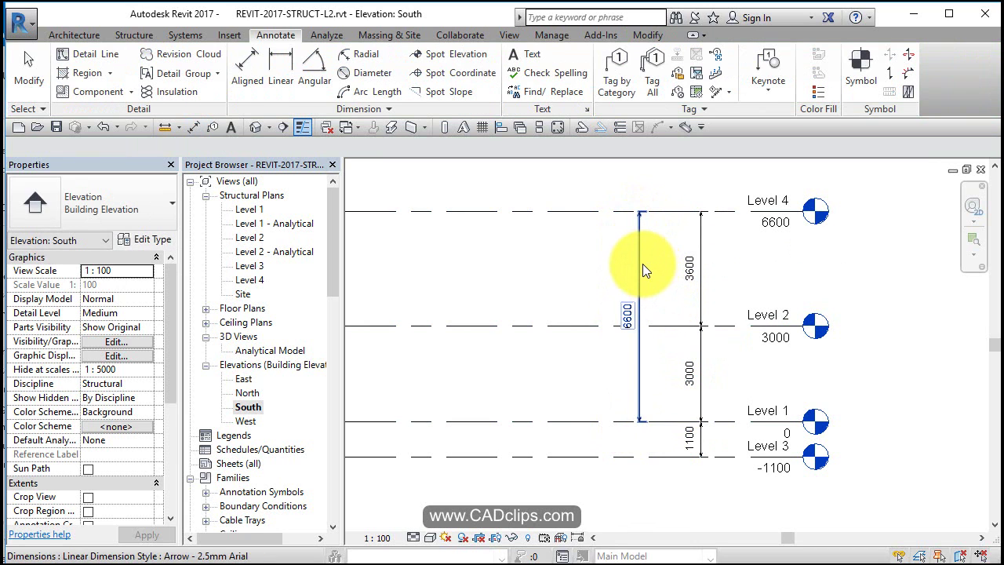
# Delete the overall 6600 dimension and move Level 3 to 1500 below Level 1
pyautogui.click(643, 264)
pyautogui.press('Delete')
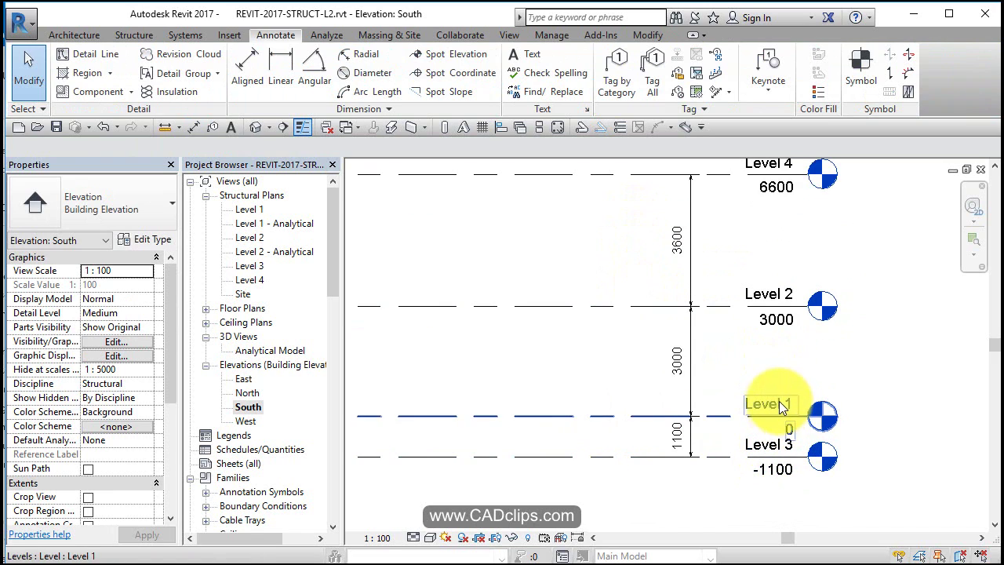
pyautogui.moveTo(770, 404); pyautogui.dragTo(785, 269, button='middle')
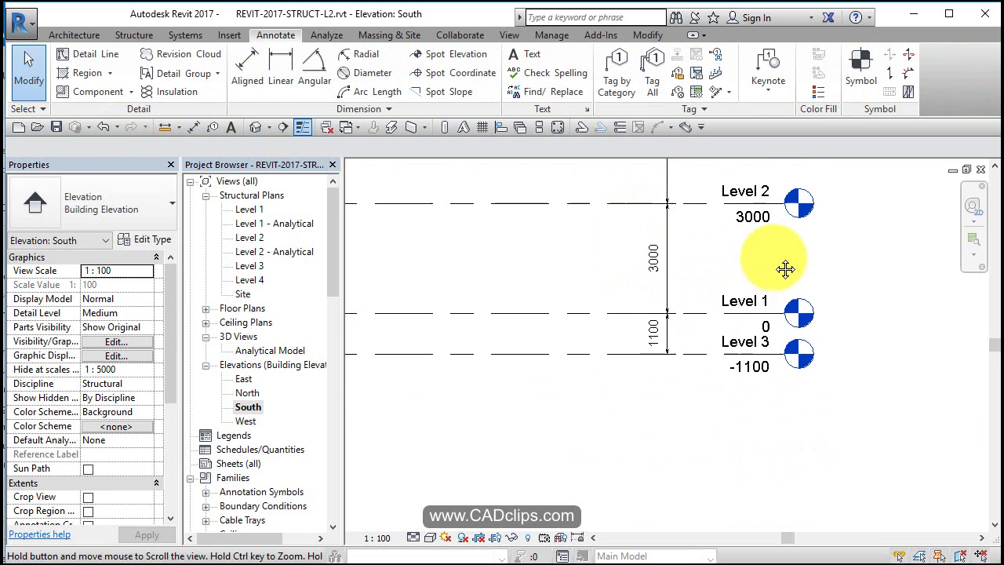
pyautogui.click(685, 354)
pyautogui.click(652, 336)
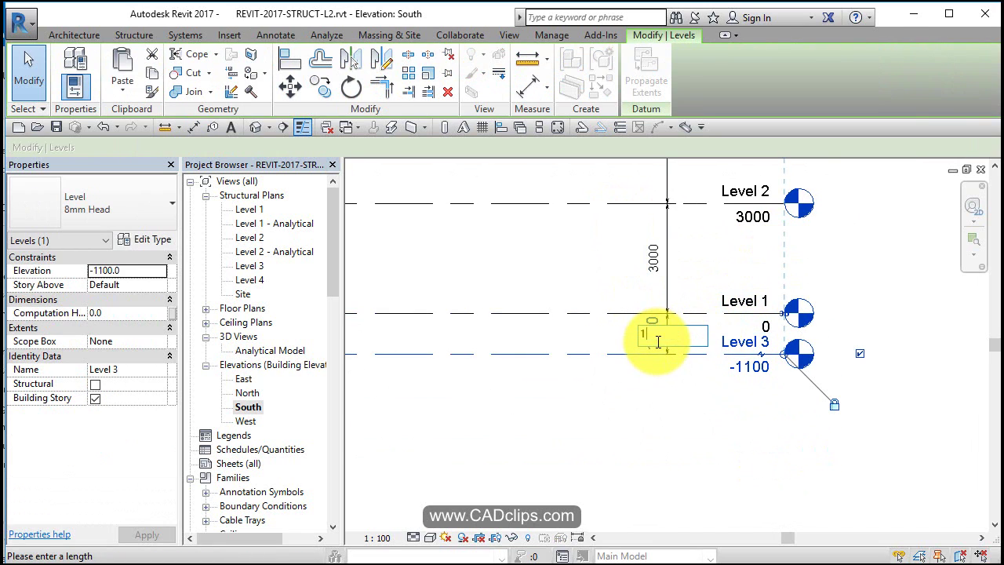
pyautogui.write('1500')
pyautogui.press('Return')
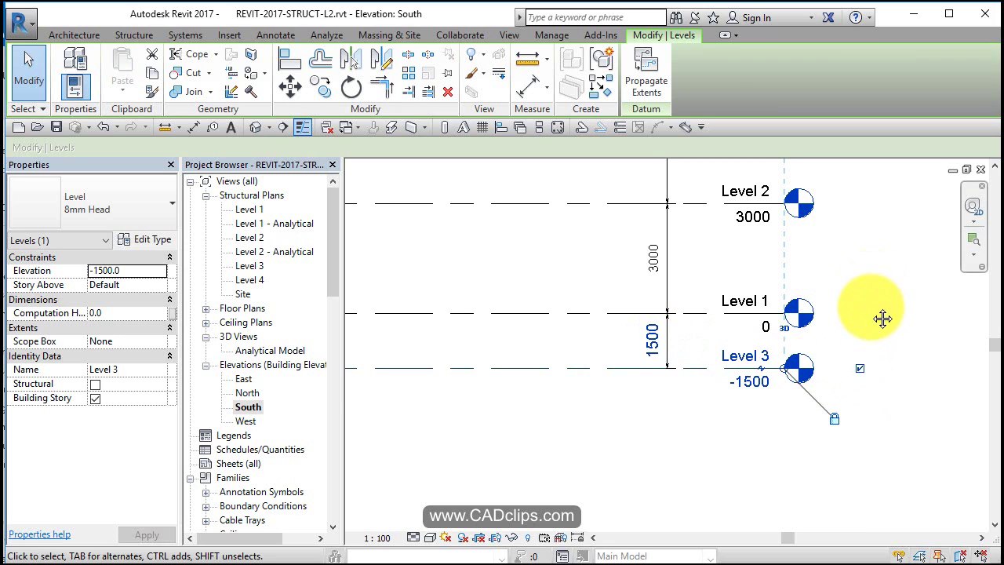
# Raise Level 2 to 4200 above Level 1
pyautogui.moveTo(652, 204); pyautogui.dragTo(665, 314, button='middle')
pyautogui.click(665, 313)
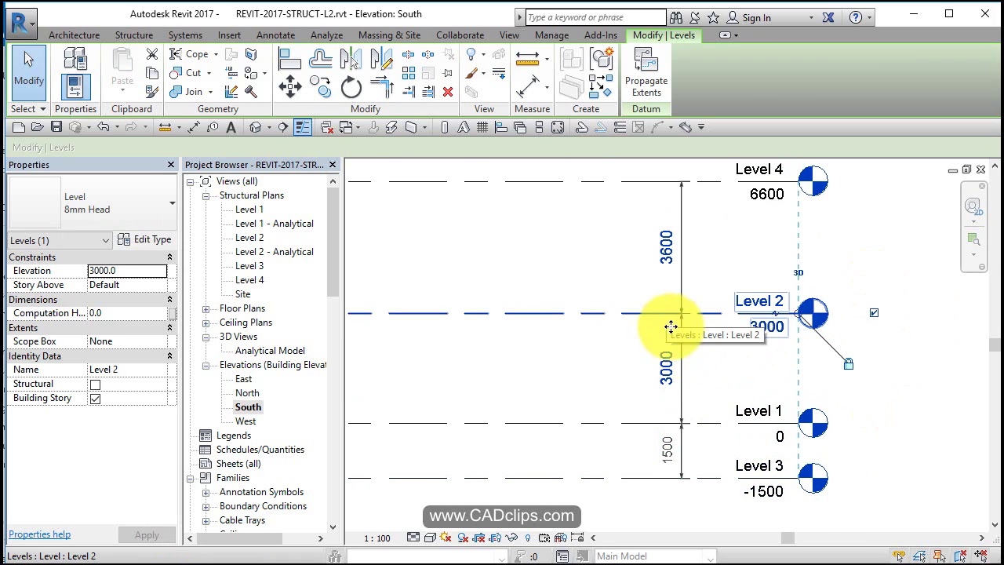
pyautogui.click(667, 365)
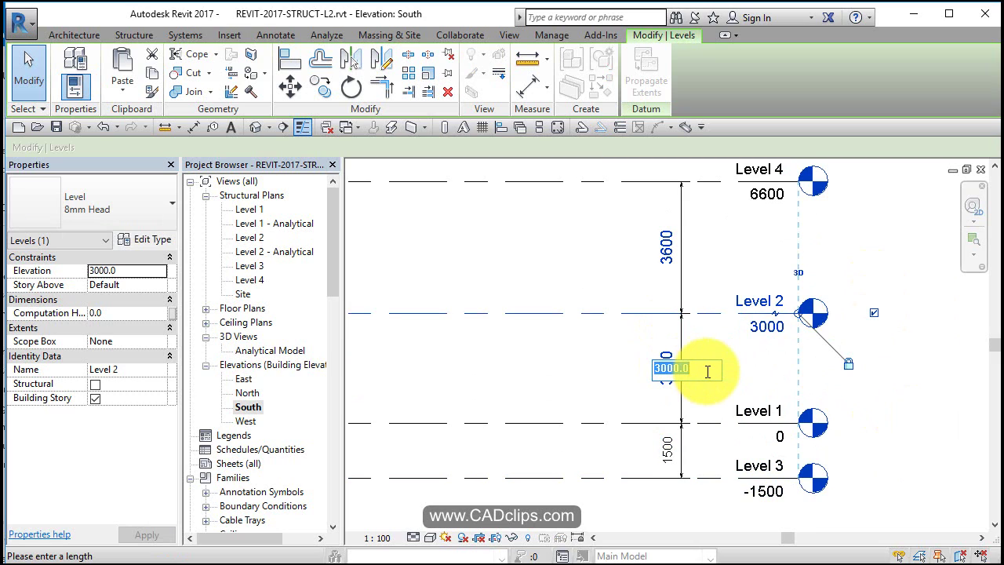
pyautogui.write('4200')
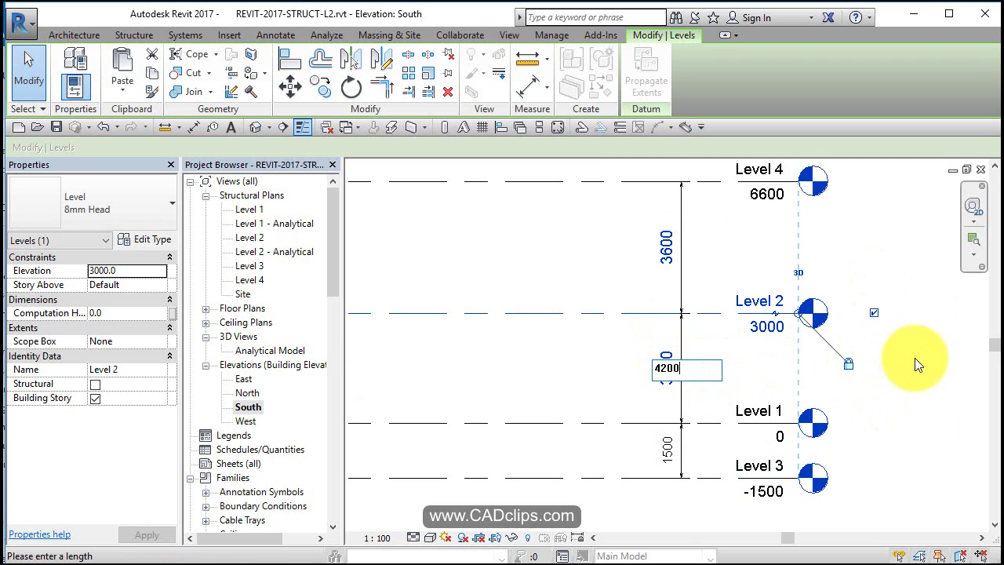
pyautogui.press('Return')
# Set Level 4 4200 above Level 2, at 8400, then select the level dimension string
pyautogui.moveTo(887, 385); pyautogui.dragTo(878, 432, button='middle')
pyautogui.click(626, 228)
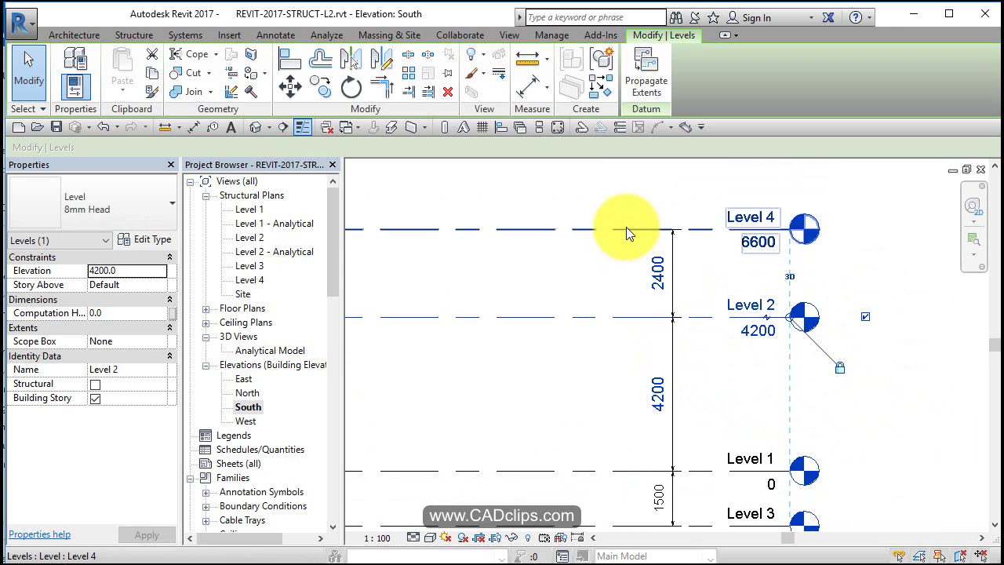
pyautogui.click(657, 272)
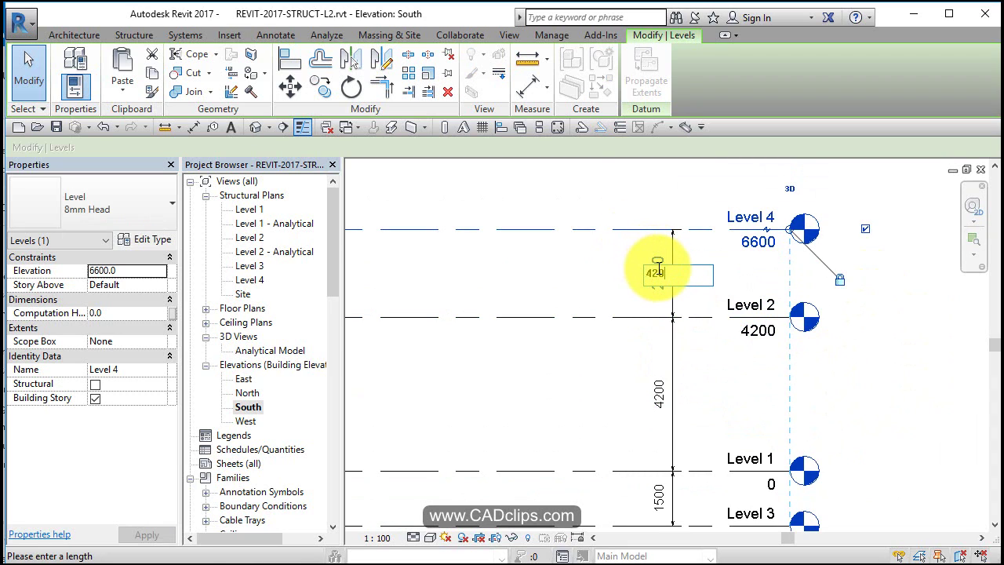
pyautogui.write('4200')
pyautogui.press('Return')
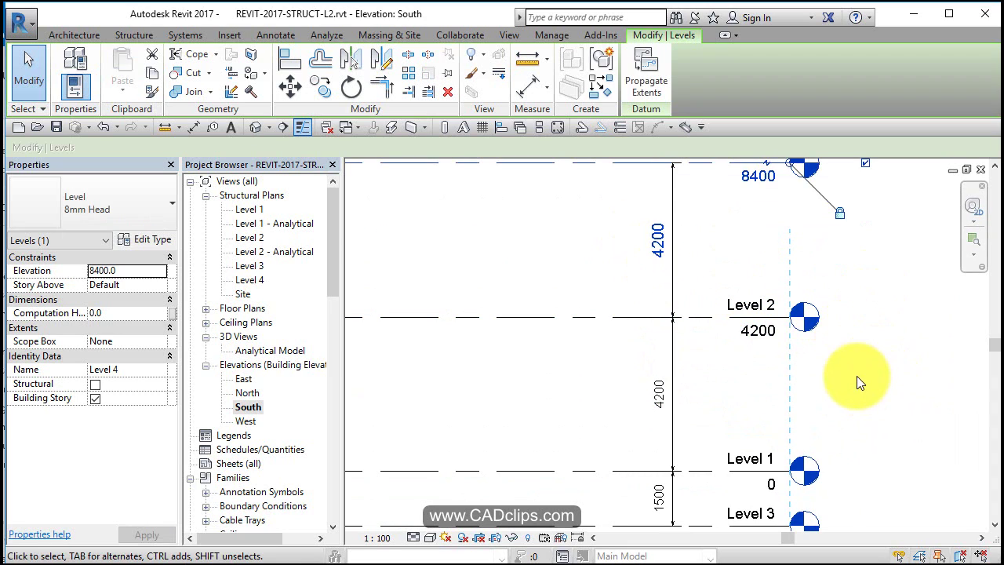
pyautogui.moveTo(846, 360); pyautogui.dragTo(811, 365, button='middle')
pyautogui.click(685, 247)
pyautogui.click(667, 246)
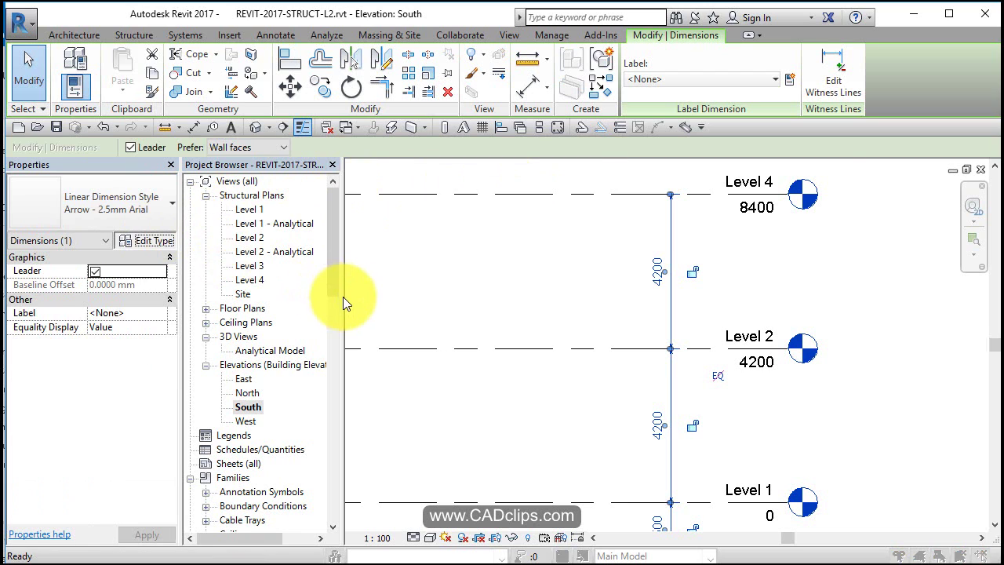
# Show alternate units below, formatted as feet and fractional inches with 0 feet suppressed
pyautogui.scroll(-7, 667, 333)
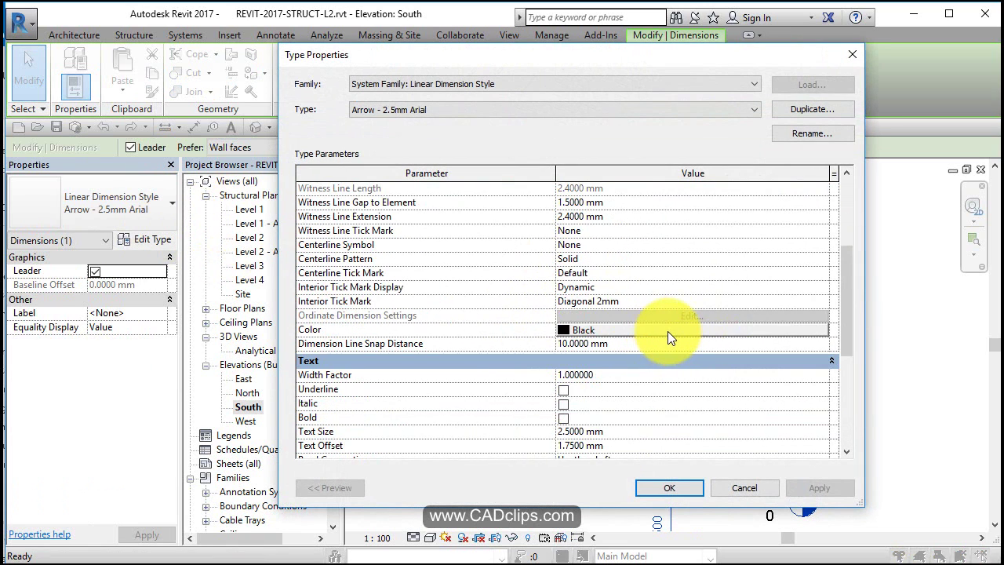
pyautogui.scroll(-2, 667, 331)
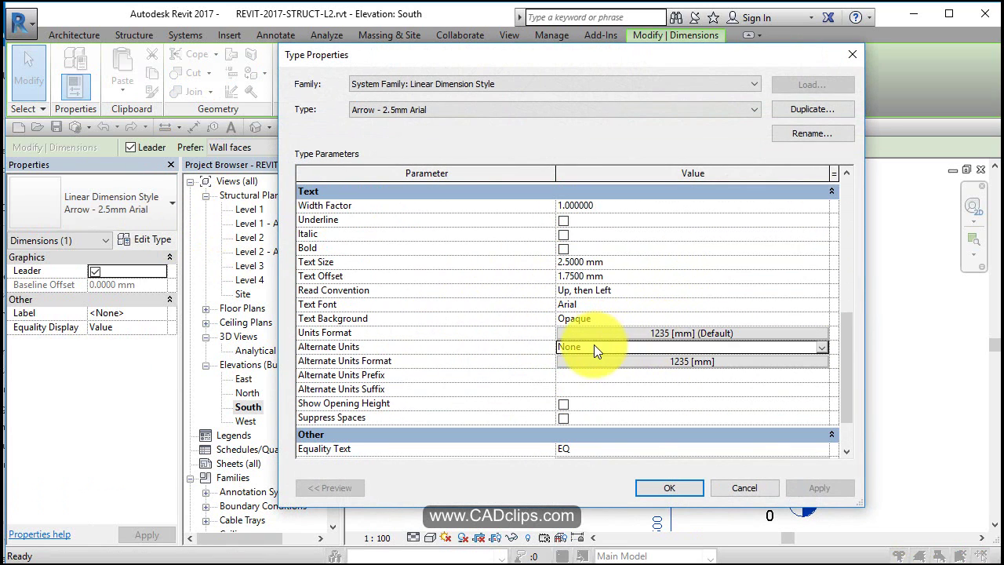
pyautogui.click(820, 346)
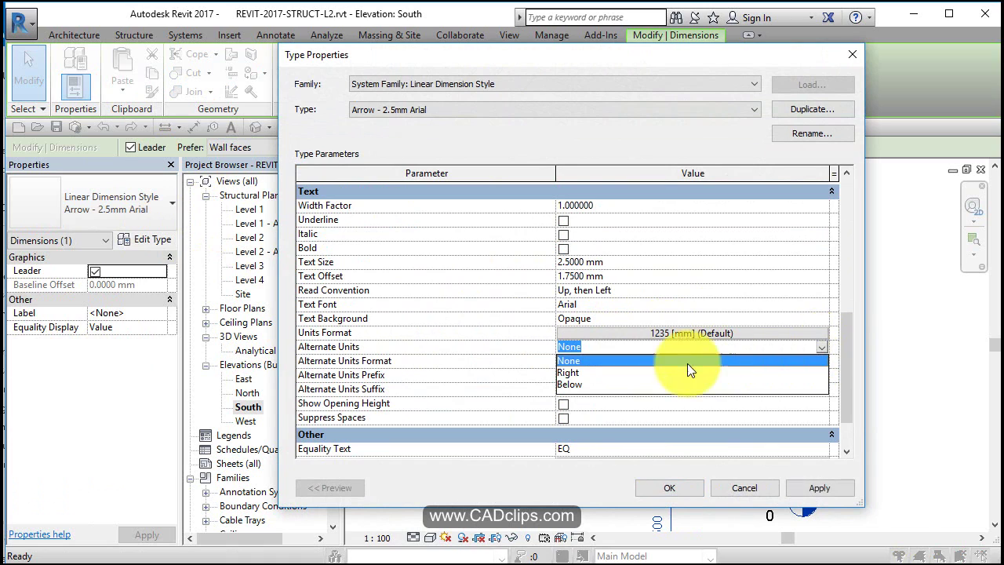
pyautogui.click(571, 384)
pyautogui.click(610, 360)
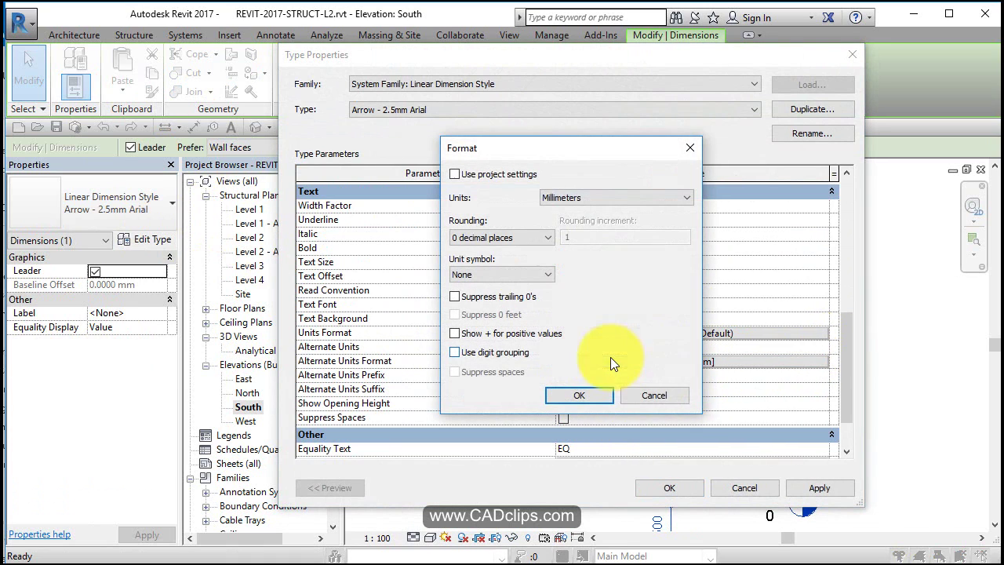
pyautogui.click(564, 198)
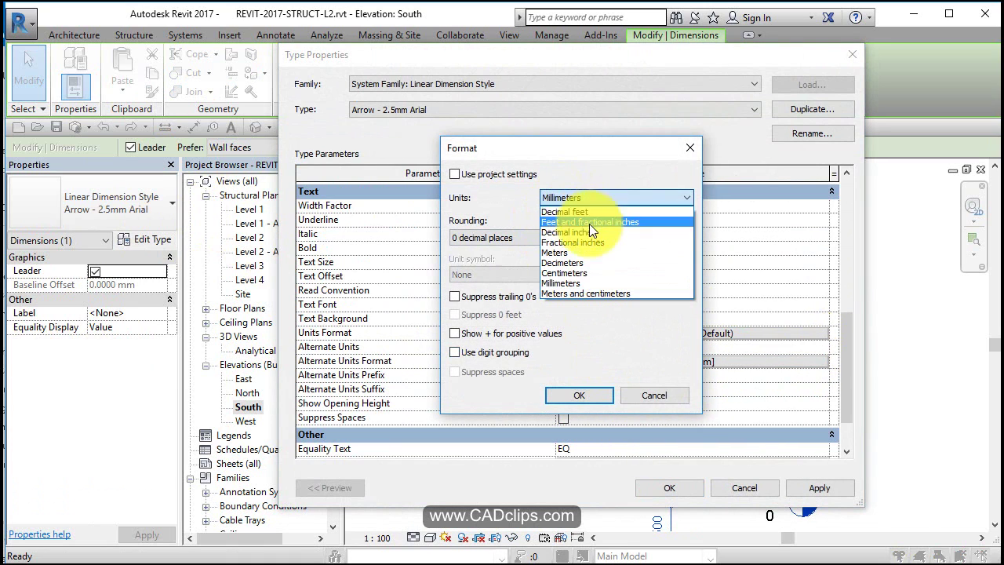
pyautogui.click(589, 224)
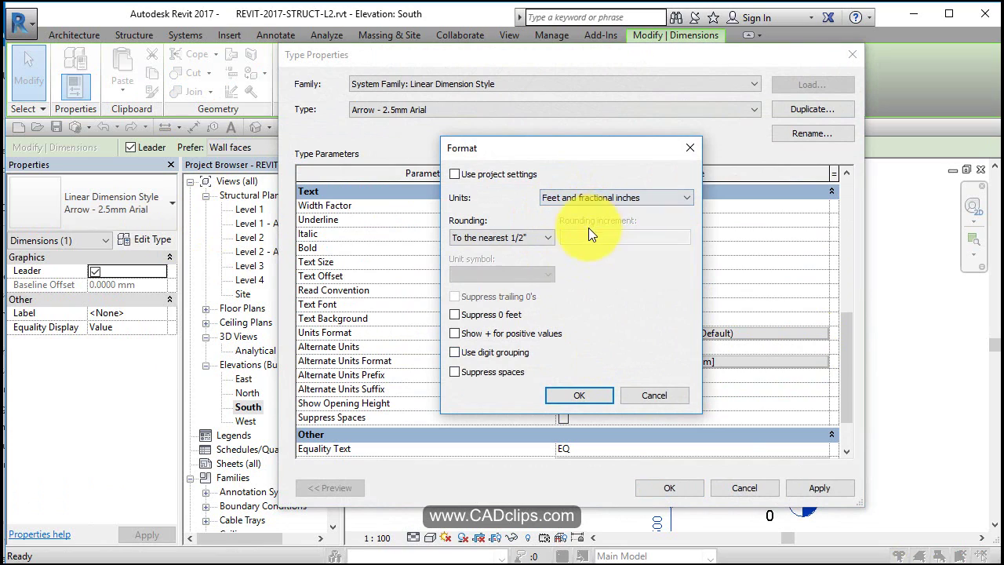
pyautogui.click(462, 315)
pyautogui.click(580, 395)
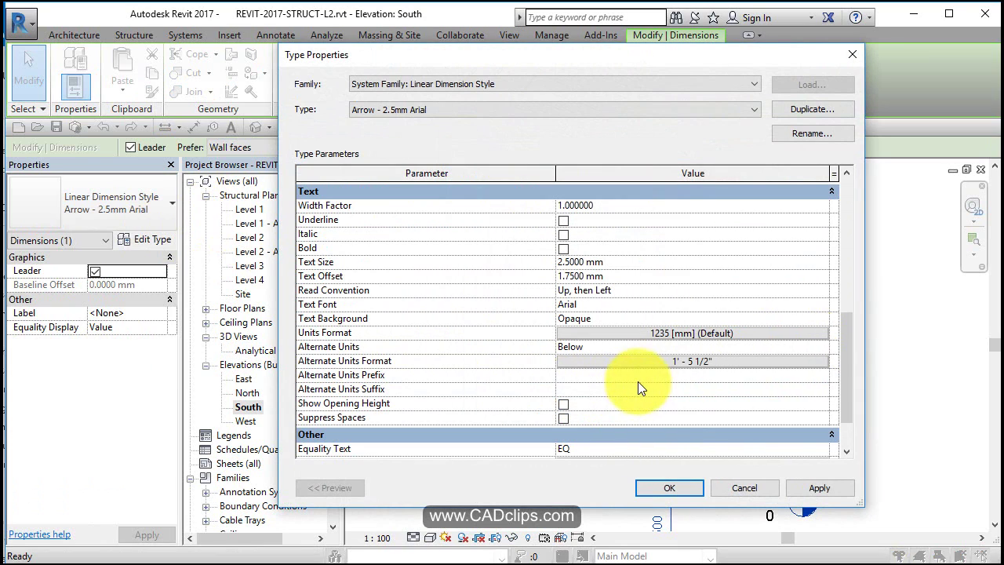
# Set the dimension text offset to 0.1 mm and apply the type changes
pyautogui.click(665, 488)
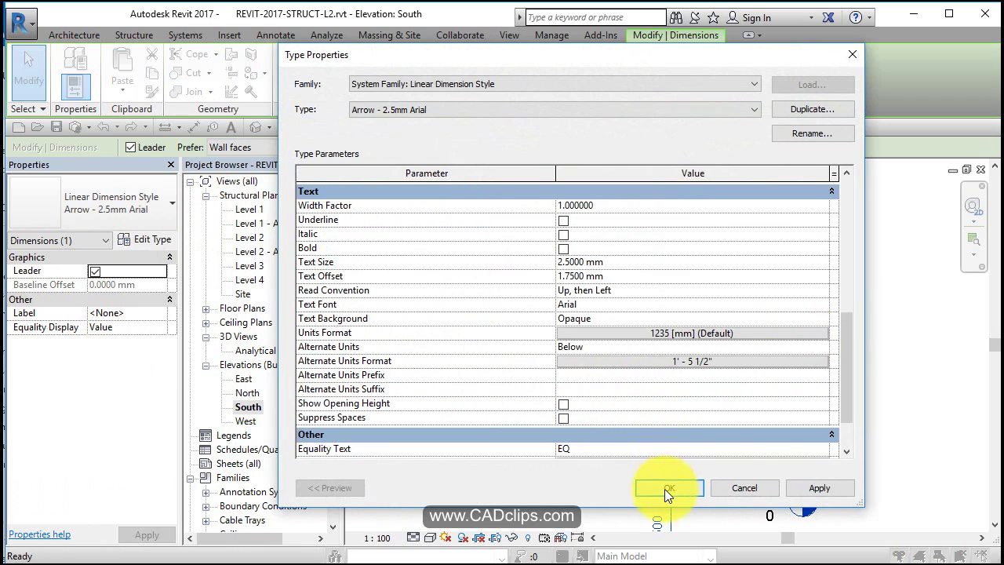
pyautogui.click(631, 279)
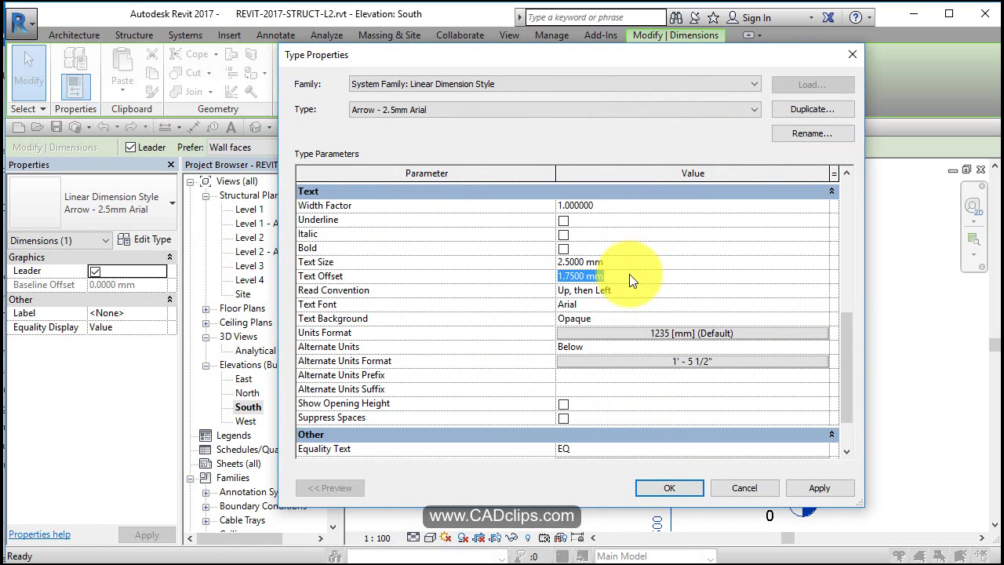
pyautogui.write('.')
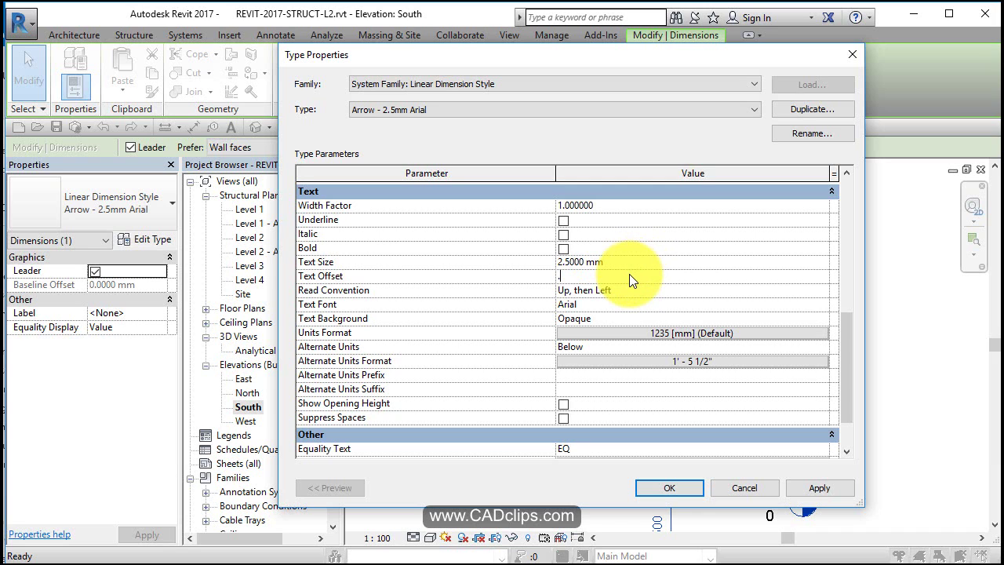
pyautogui.write('1')
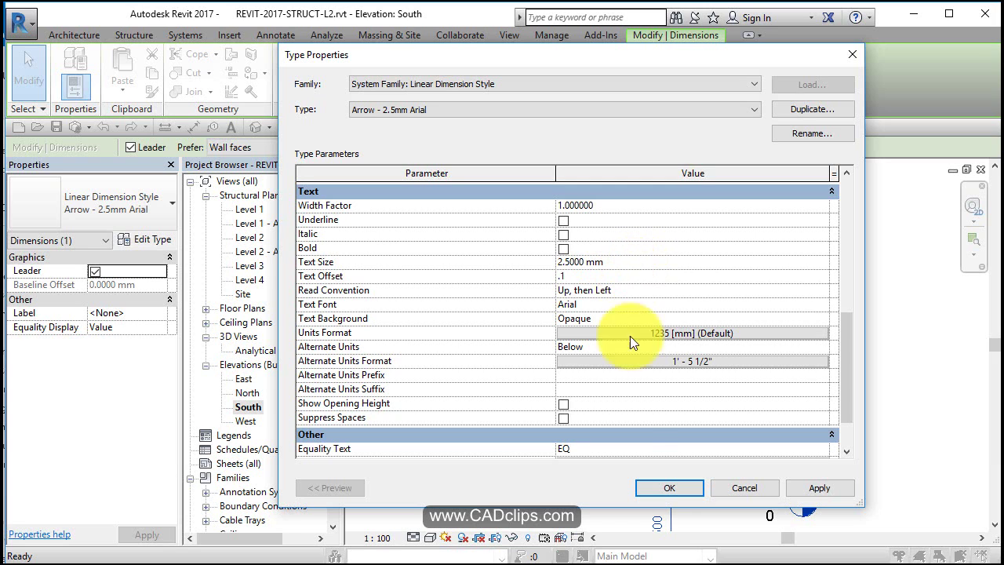
pyautogui.click(669, 488)
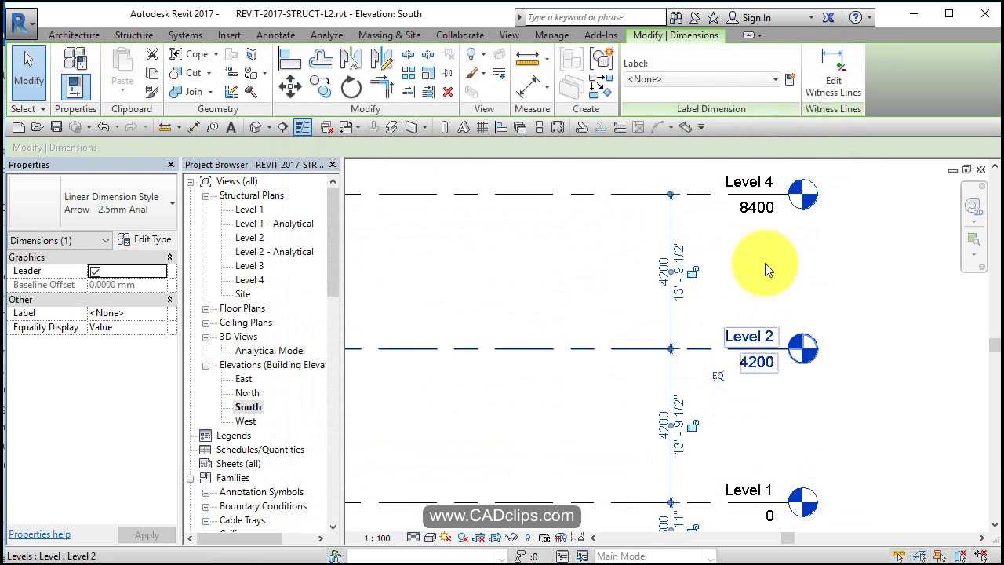
# Reselect the level dimension string and open the Arrow - 2.5mm Arial type properties
pyautogui.click(785, 264)
pyautogui.scroll(3, 683, 256)
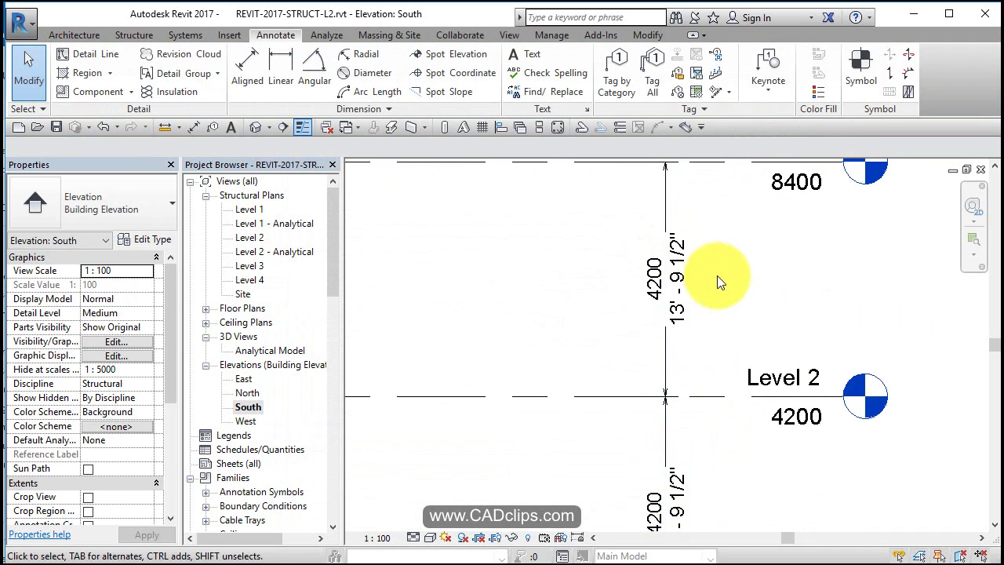
pyautogui.click(675, 264)
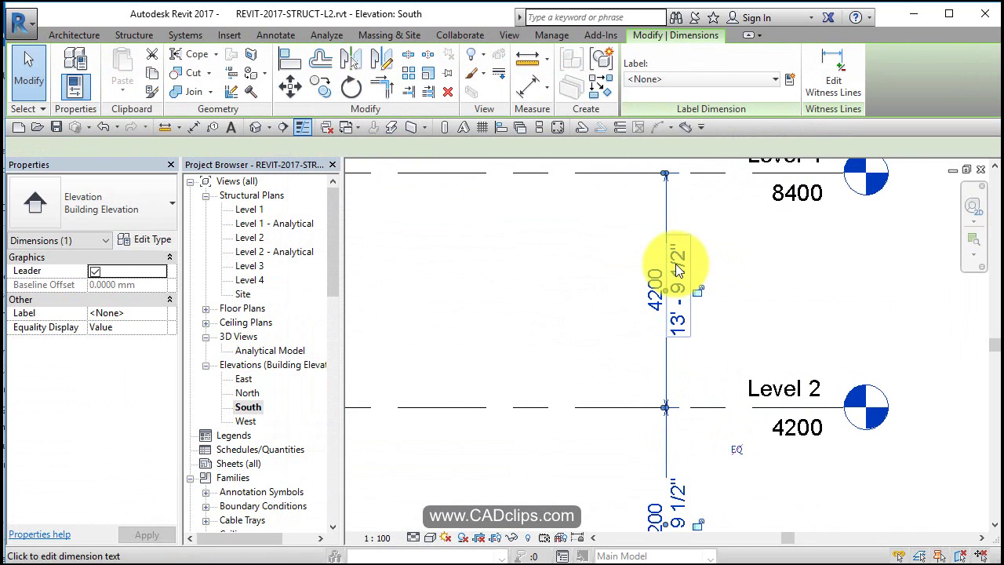
pyautogui.click(146, 240)
pyautogui.scroll(-5, 641, 354)
# Change the Arrow - 2.5mm Arial text offset to 0.25 mm and width factor to 0.7
pyautogui.scroll(2, 639, 276)
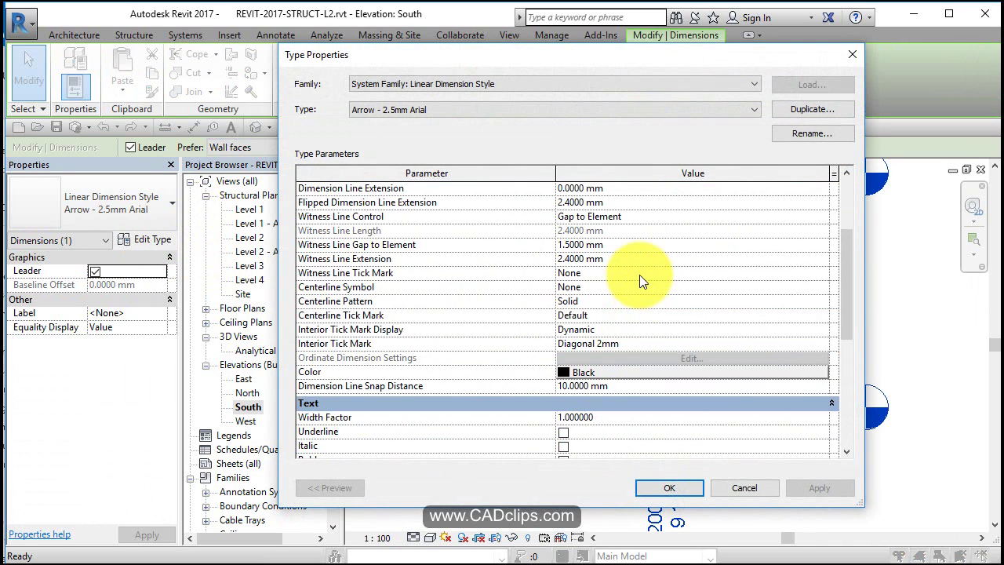
pyautogui.scroll(-3, 623, 318)
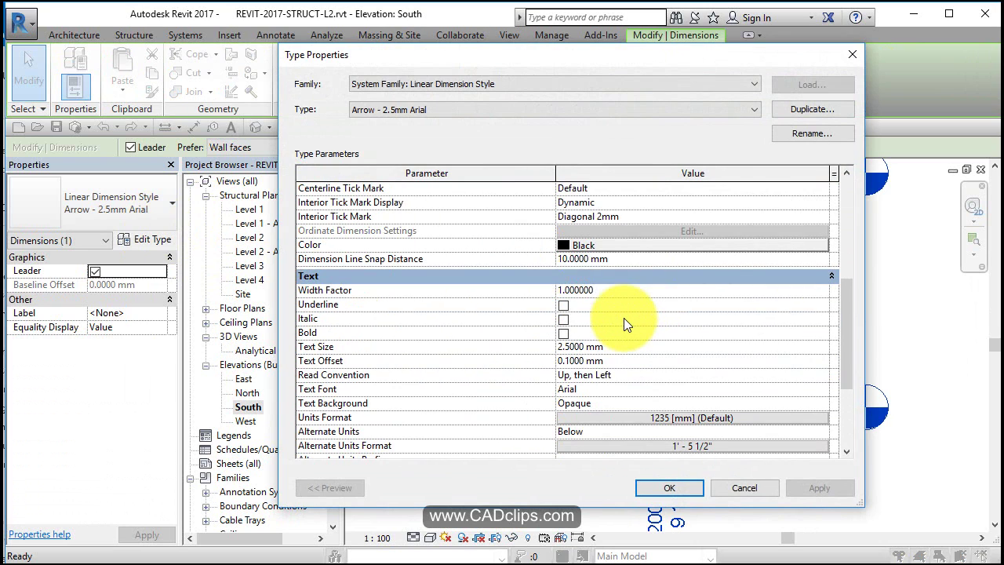
pyautogui.click(610, 362)
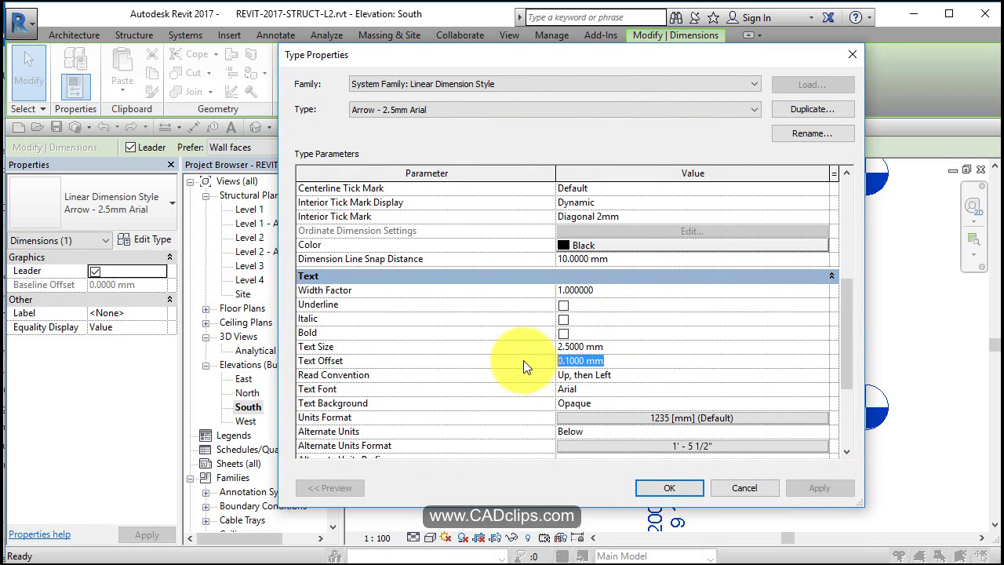
pyautogui.write('.2')
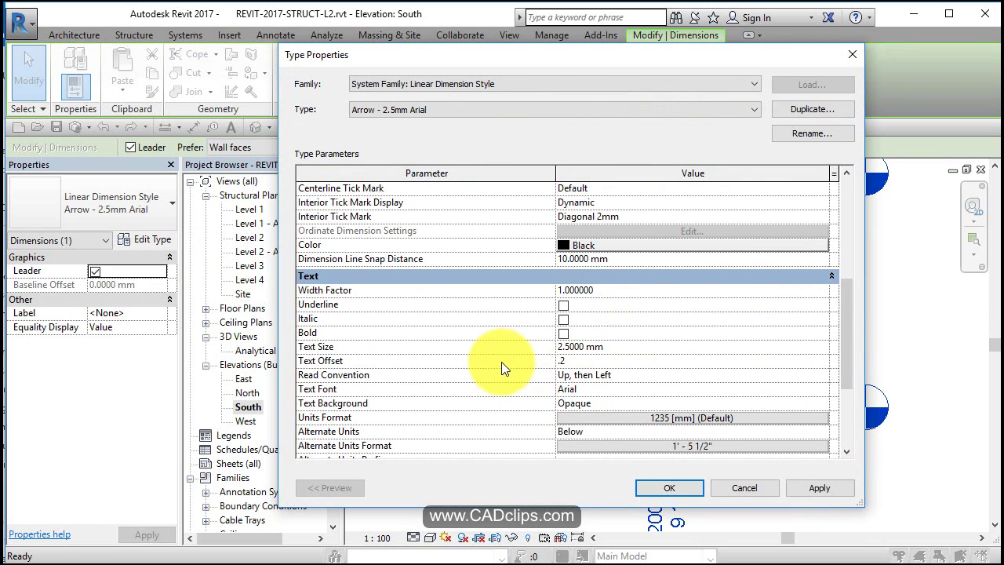
pyautogui.write('5')
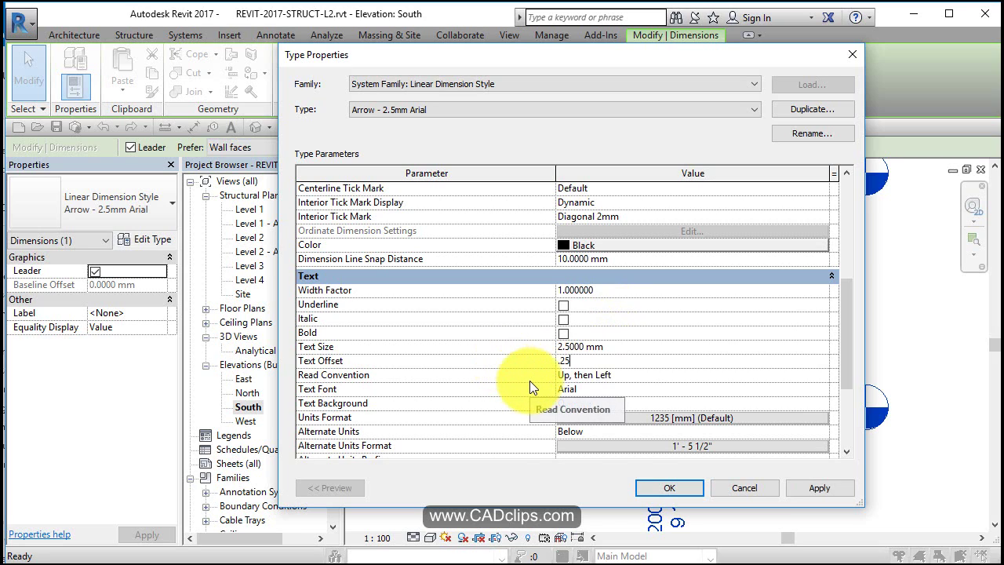
pyautogui.press('Return')
pyautogui.click(608, 291)
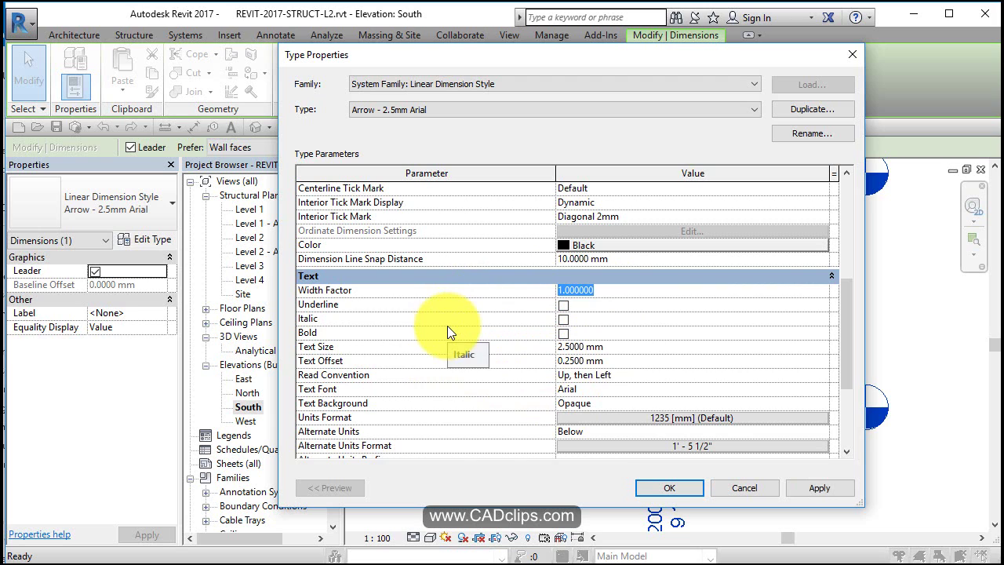
pyautogui.write('.7')
pyautogui.press('Return')
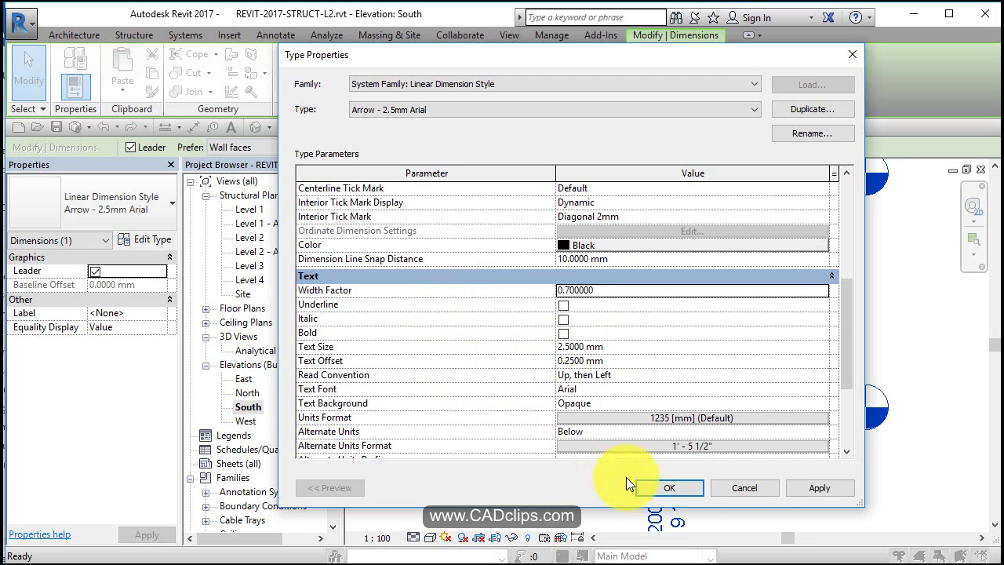
# Apply the narrower dimension text style, then inspect the Level 1–4 dimensions in the South elevation
pyautogui.press('Return')
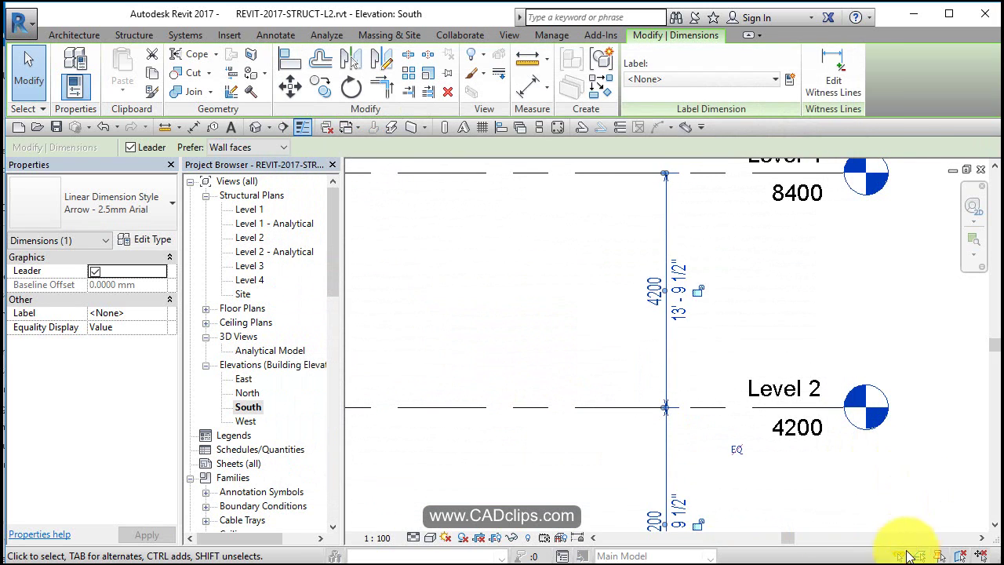
pyautogui.click(779, 309)
pyautogui.scroll(2, 734, 311)
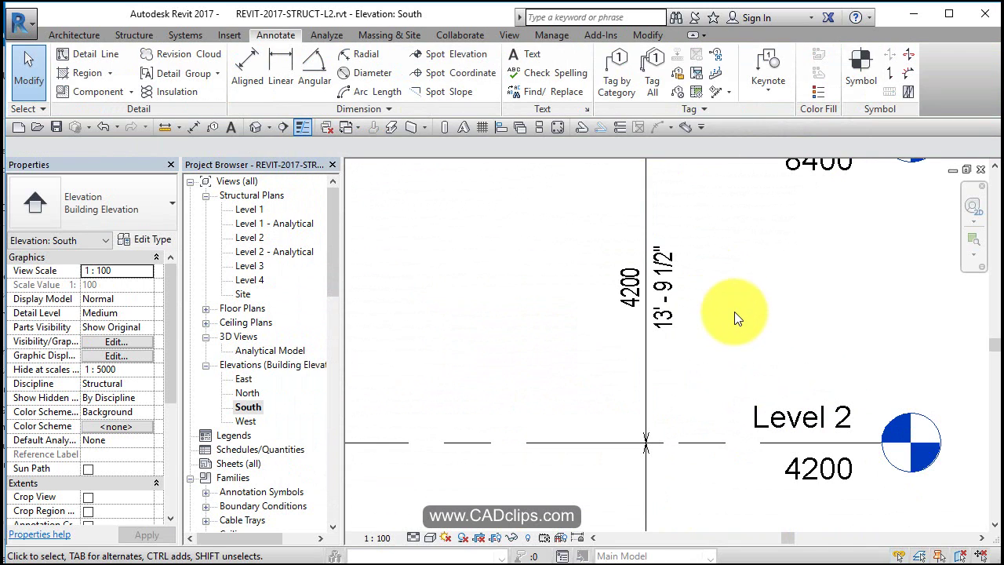
pyautogui.moveTo(729, 292); pyautogui.dragTo(735, 347, button='middle')
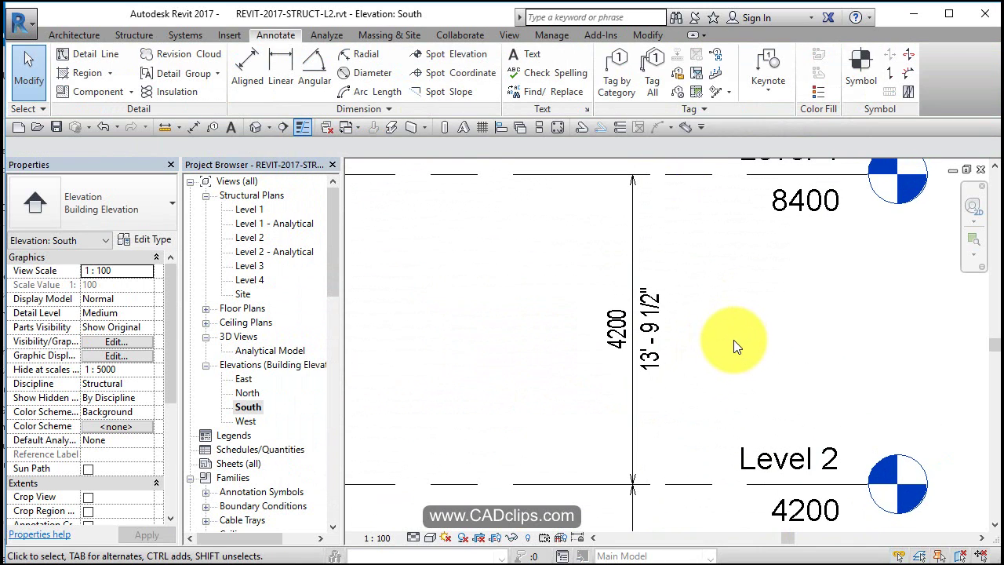
pyautogui.scroll(-4, 737, 338)
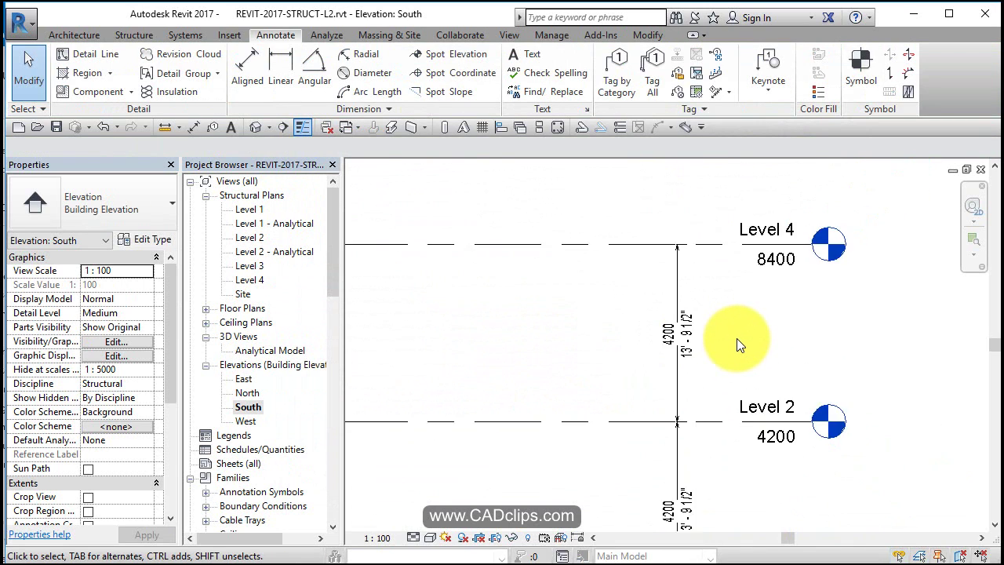
pyautogui.moveTo(737, 338); pyautogui.dragTo(738, 367, button='middle')
pyautogui.scroll(-4, 741, 356)
pyautogui.scroll(-3, 737, 367)
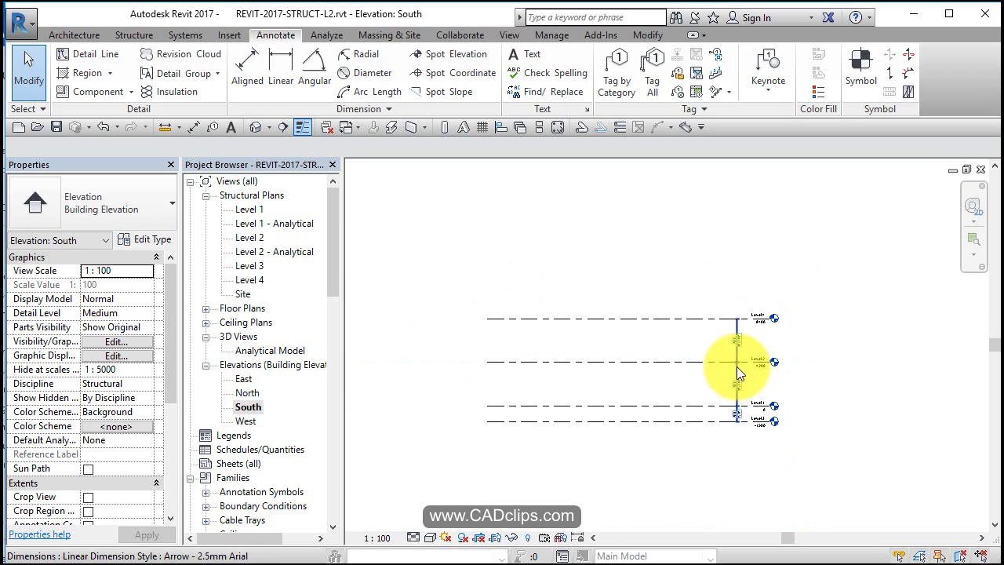
# On the Level 1 structural plan, draw vertical grids 1, 2 and 3 spaced 13000 apart
pyautogui.doubleClick(253, 210)
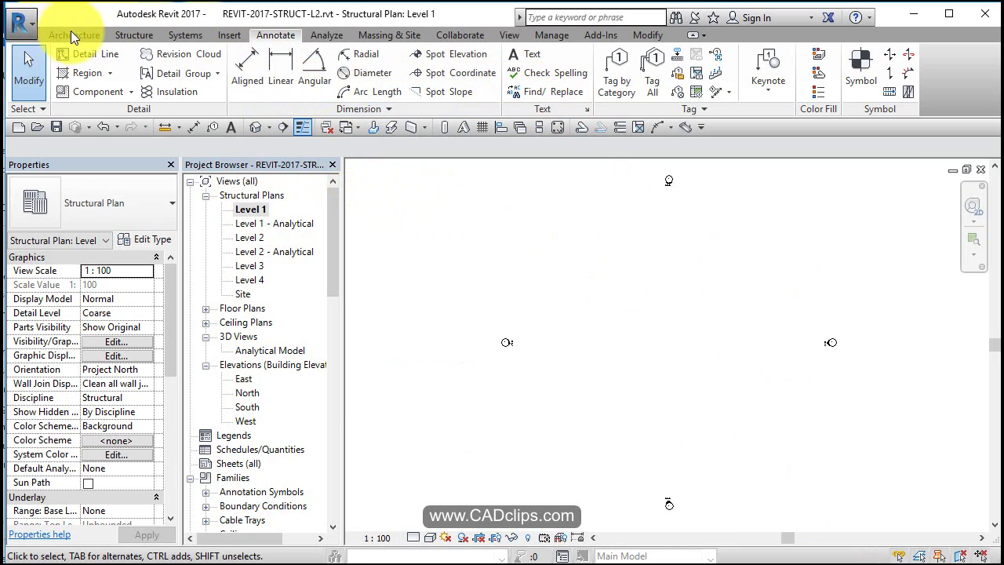
pyautogui.click(125, 33)
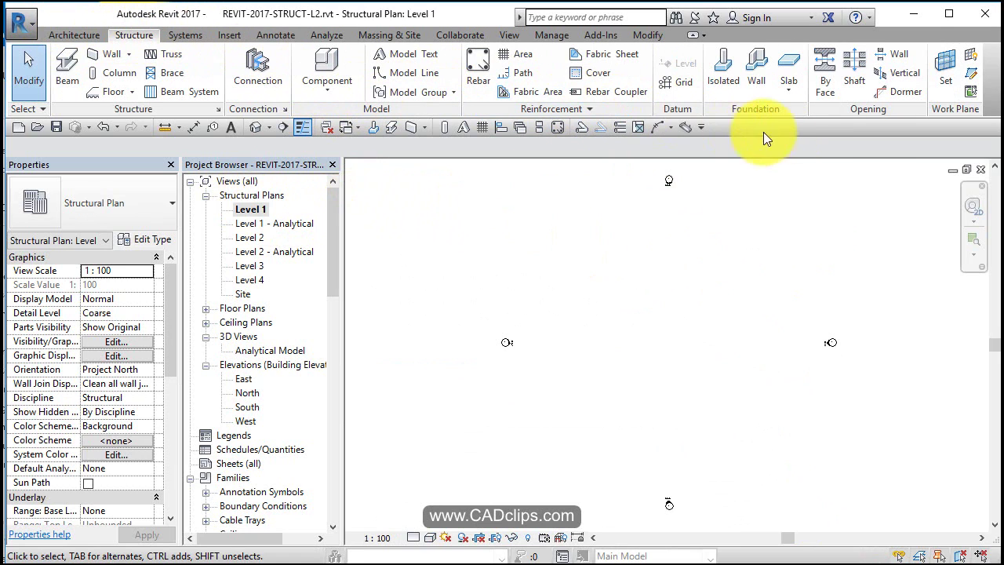
pyautogui.click(684, 84)
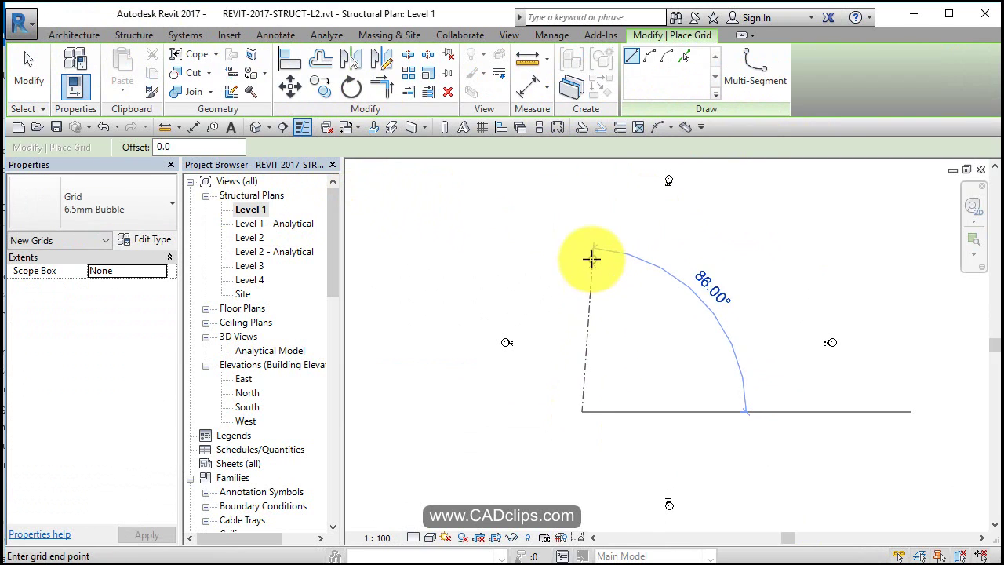
pyautogui.click(588, 237)
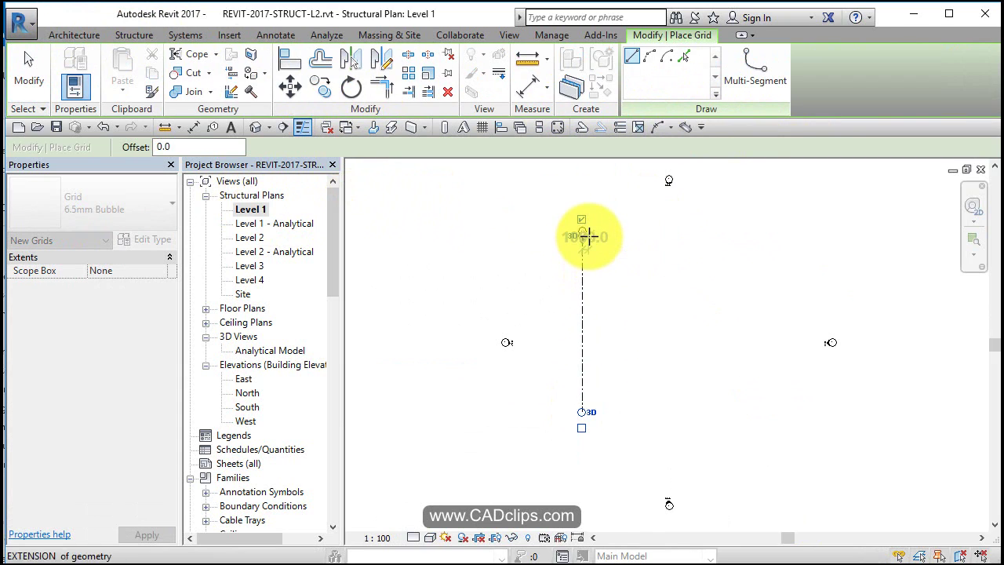
pyautogui.scroll(3, 588, 237)
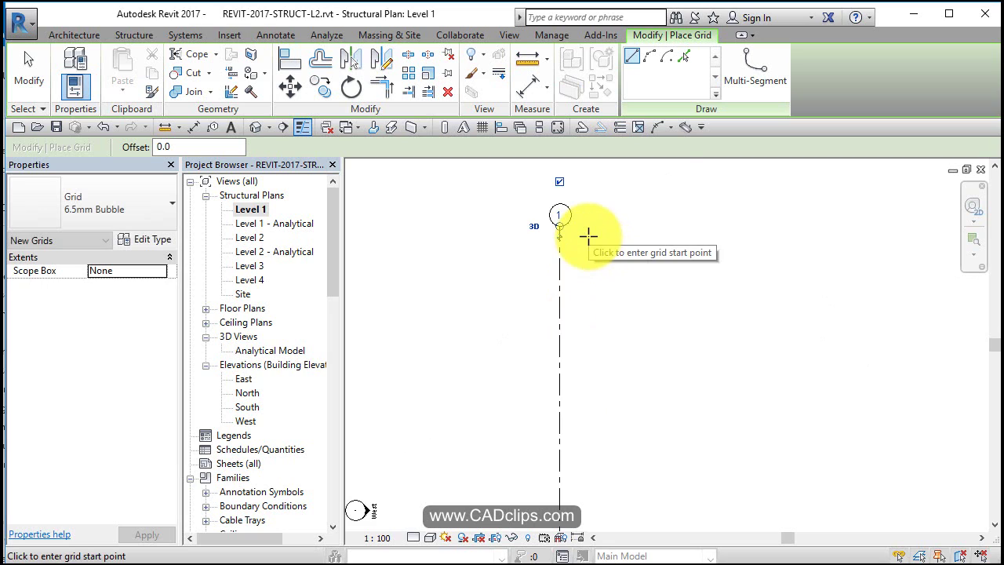
pyautogui.scroll(-2, 588, 239)
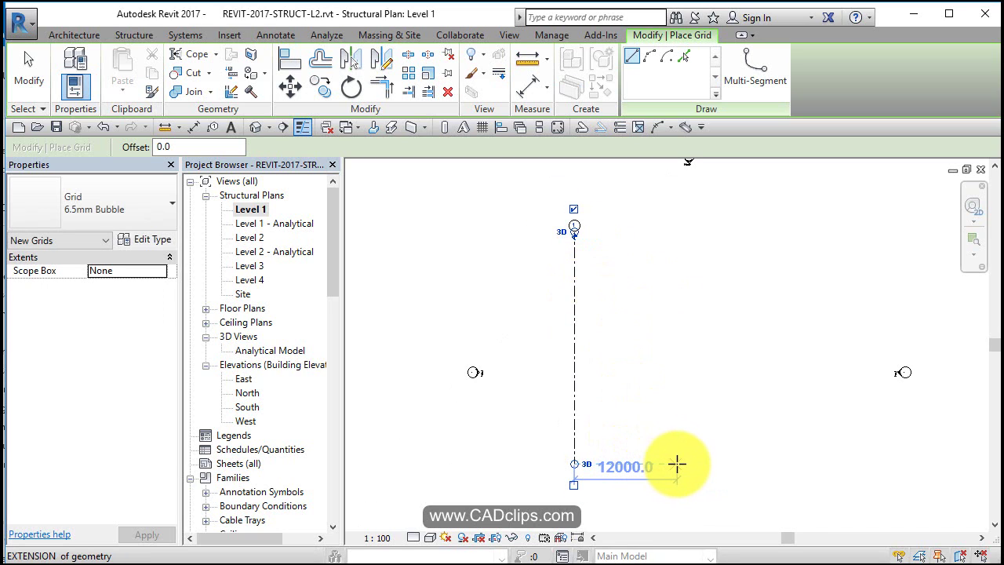
pyautogui.click(683, 464)
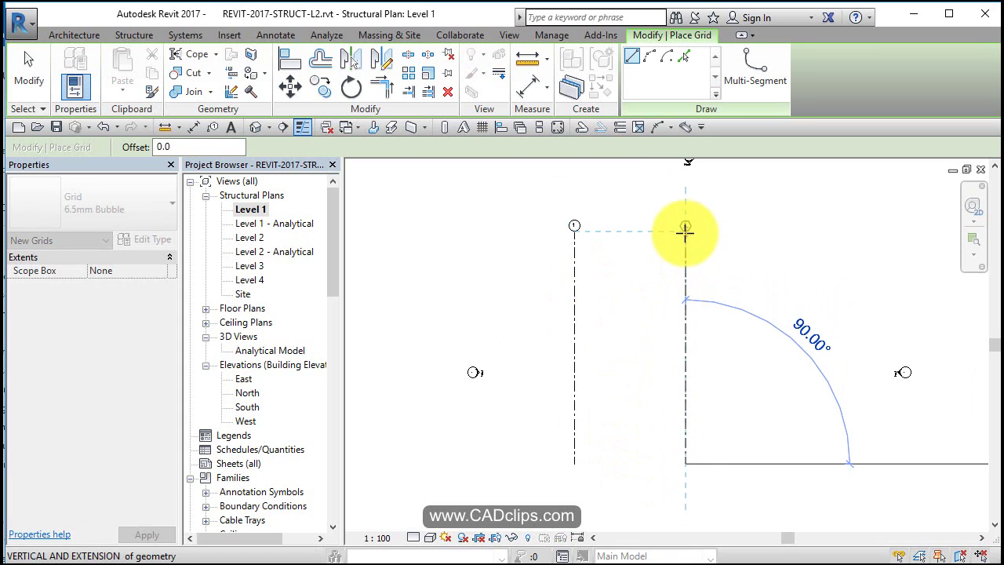
pyautogui.click(685, 229)
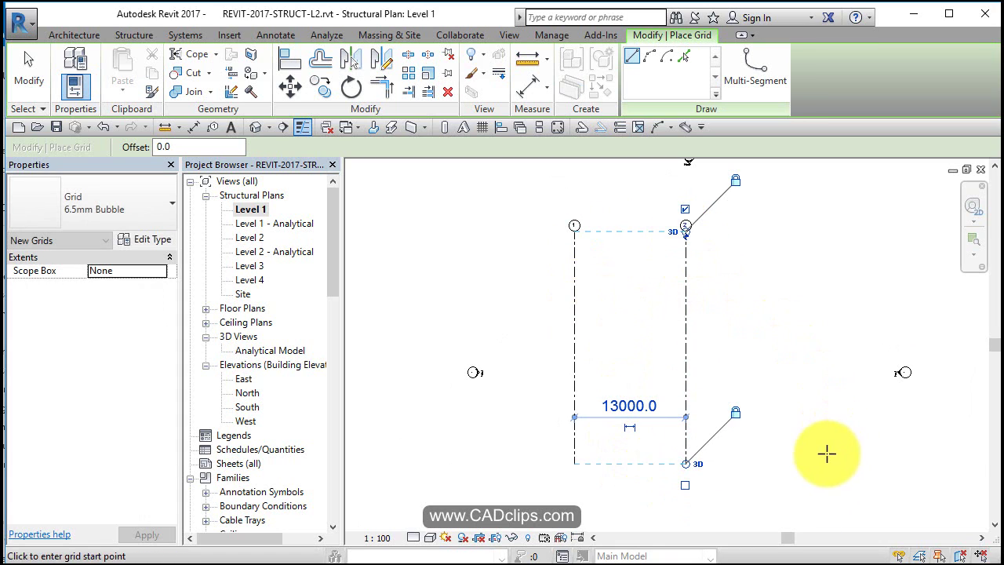
pyautogui.click(797, 463)
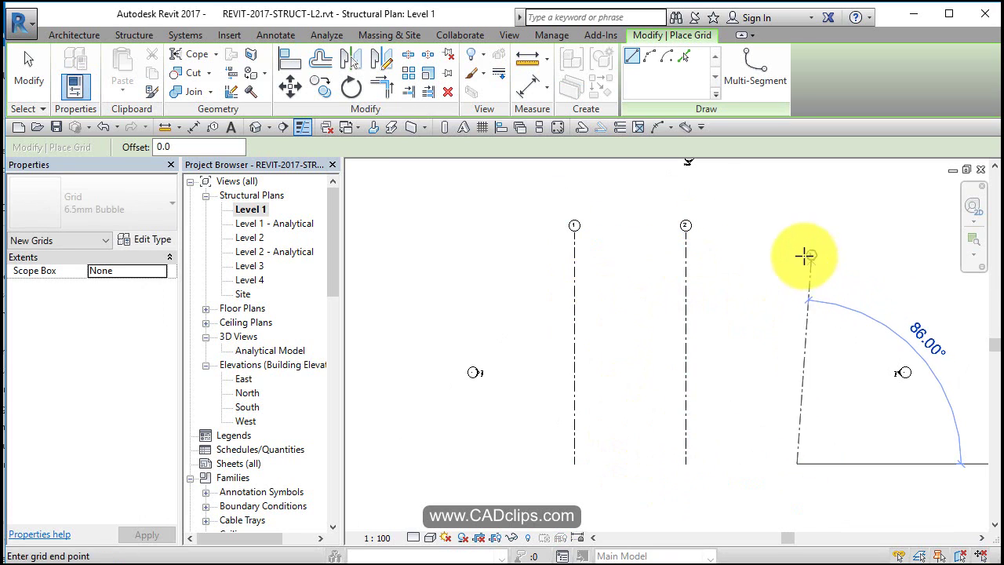
pyautogui.click(797, 229)
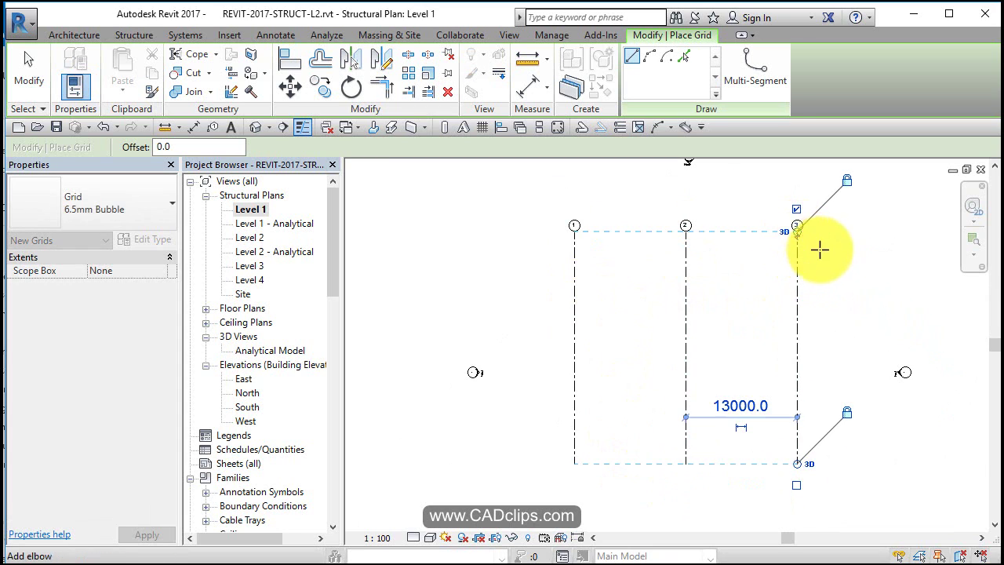
# Draw horizontal grids A, B and C spaced 13000 apart, relabelling the first one A
pyautogui.click(872, 253)
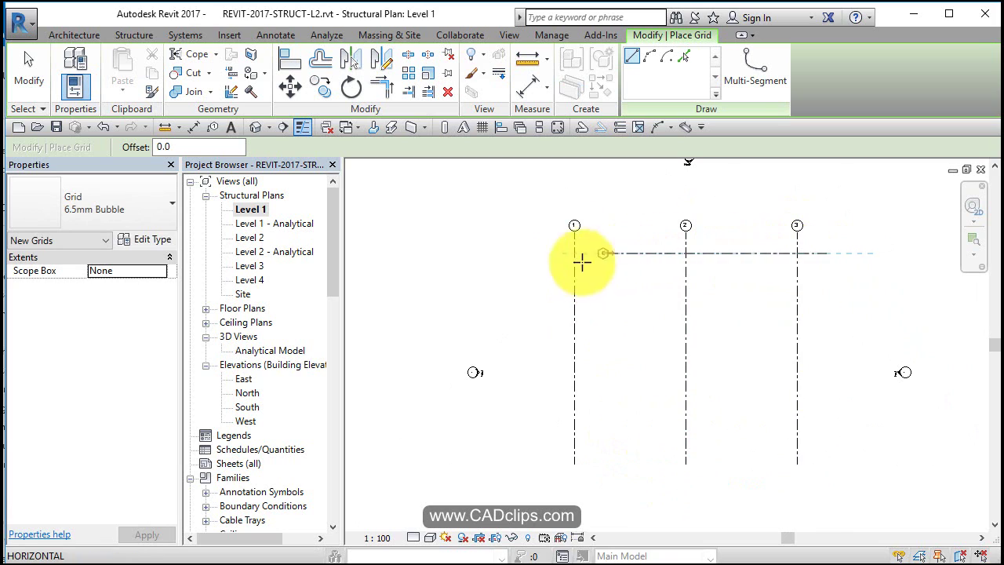
pyautogui.click(514, 253)
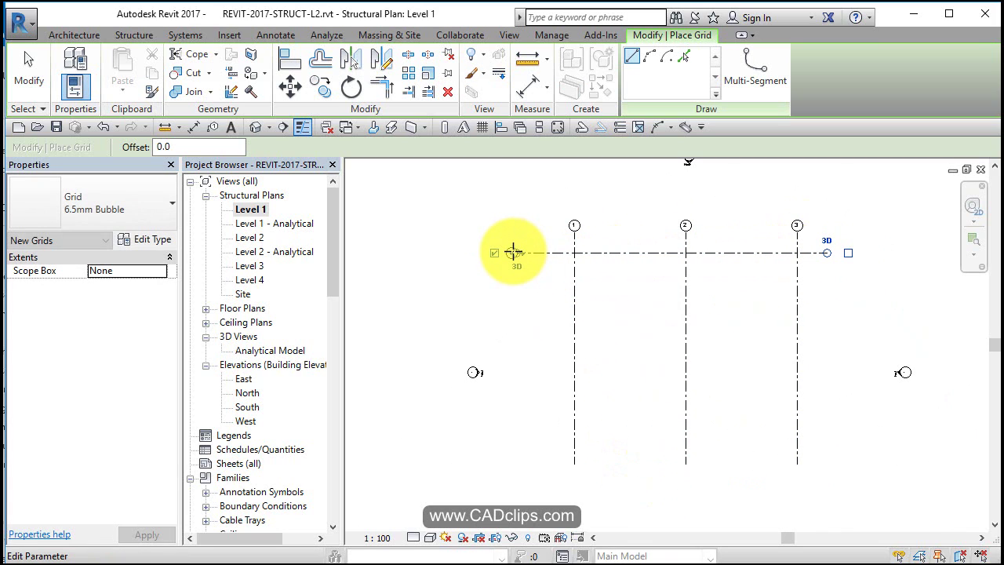
pyautogui.click(511, 253)
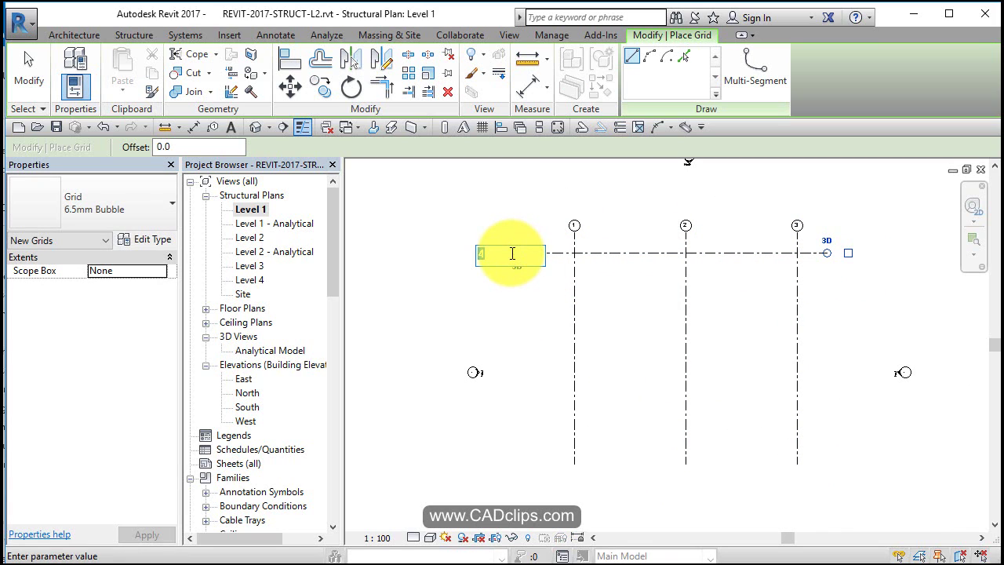
pyautogui.press('Return')
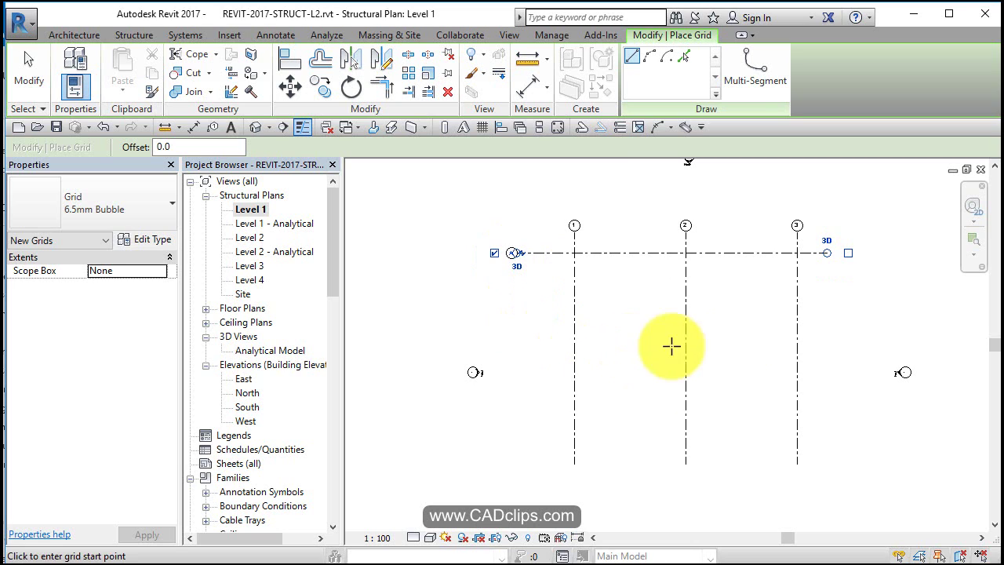
pyautogui.click(828, 361)
pyautogui.click(512, 364)
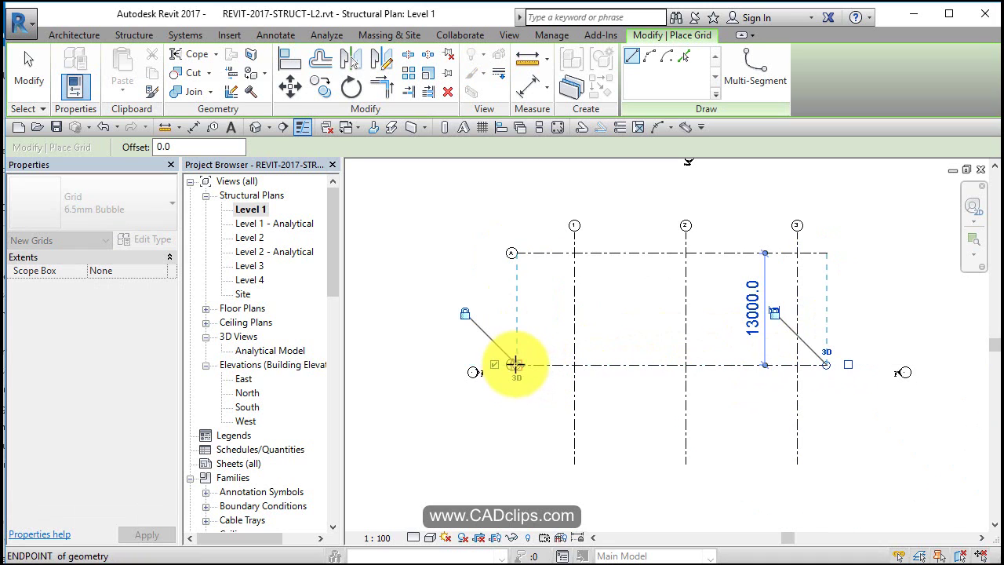
pyautogui.click(826, 474)
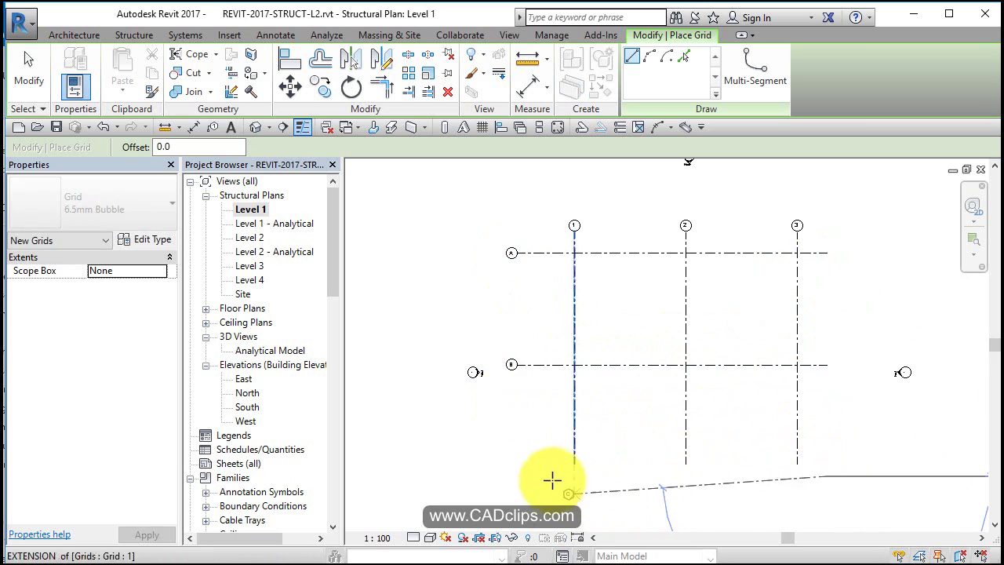
pyautogui.click(511, 473)
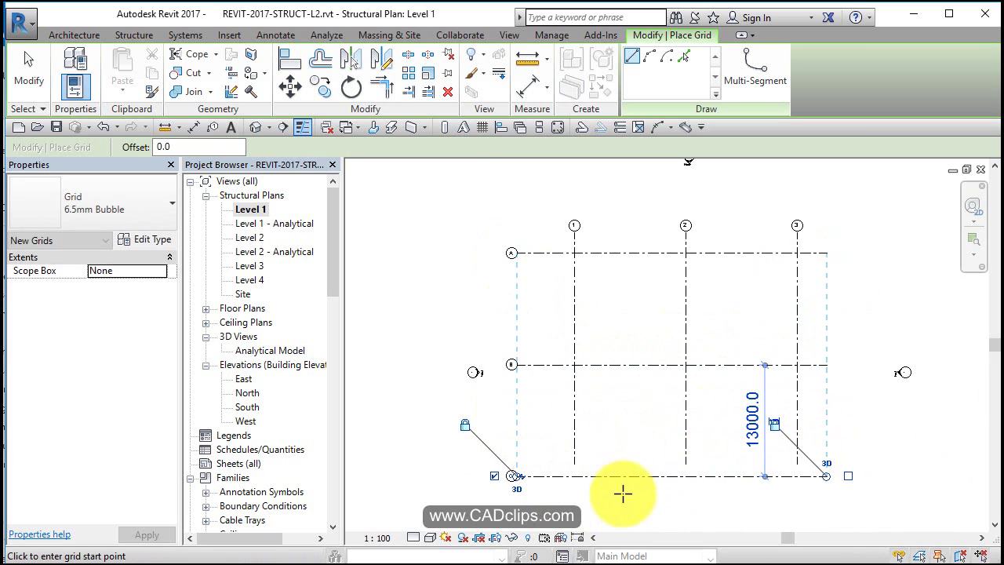
pyautogui.press('Escape')
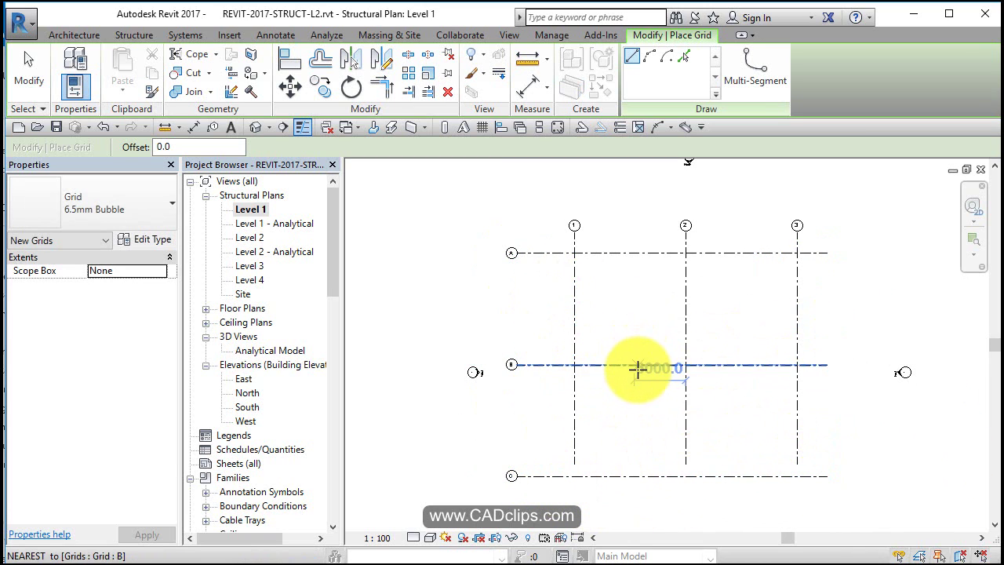
# Extend grid line 2's bottom end downward
pyautogui.press('Escape')
pyautogui.scroll(-2, 641, 362)
pyautogui.moveTo(642, 361); pyautogui.dragTo(644, 368, button='middle')
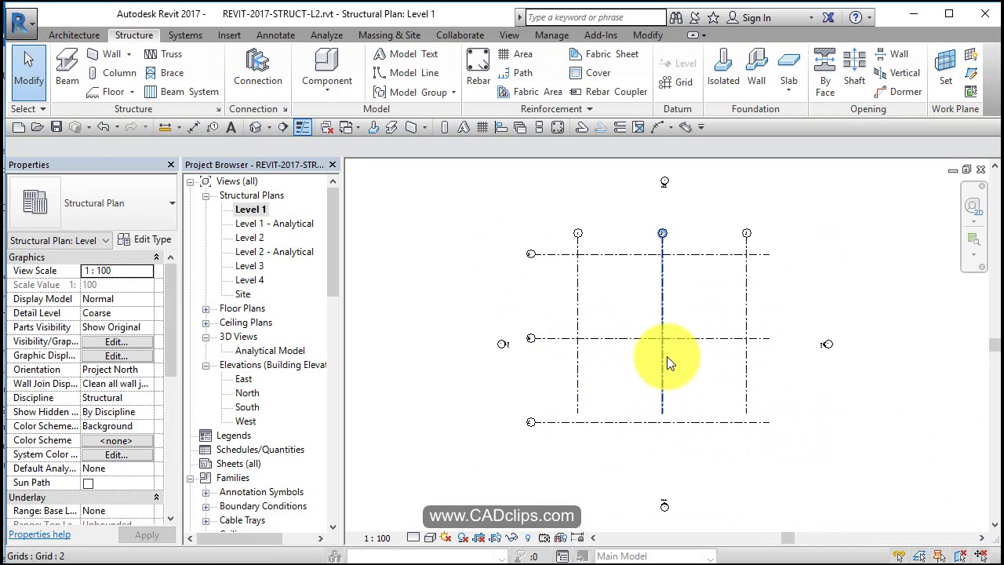
pyautogui.click(664, 358)
pyautogui.moveTo(661, 415); pyautogui.dragTo(662, 443)
pyautogui.click(791, 386)
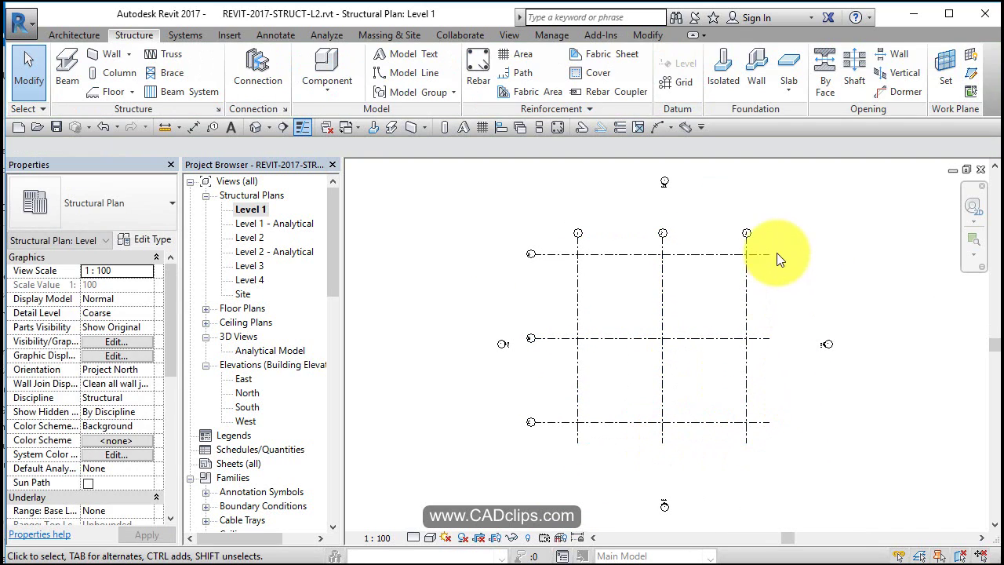
# Select all six grid lines and nudge them right, up, then left into position
pyautogui.moveTo(775, 250); pyautogui.dragTo(567, 450)
pyautogui.press('Right')
pyautogui.press('Right')
pyautogui.press('Up')
pyautogui.press('Up')
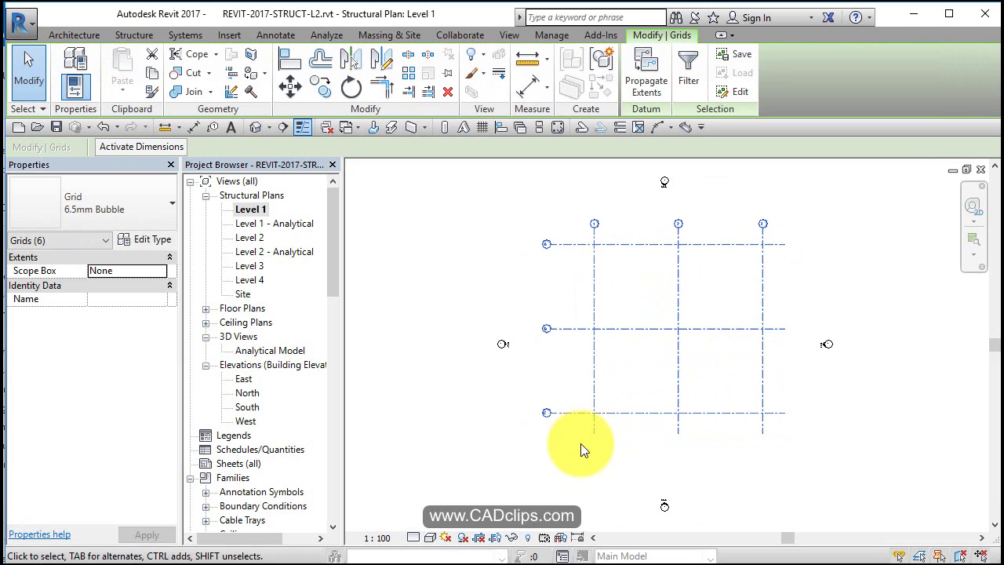
pyautogui.press('Left')
pyautogui.press('Left')
pyautogui.press('Left')
pyautogui.press('Escape')
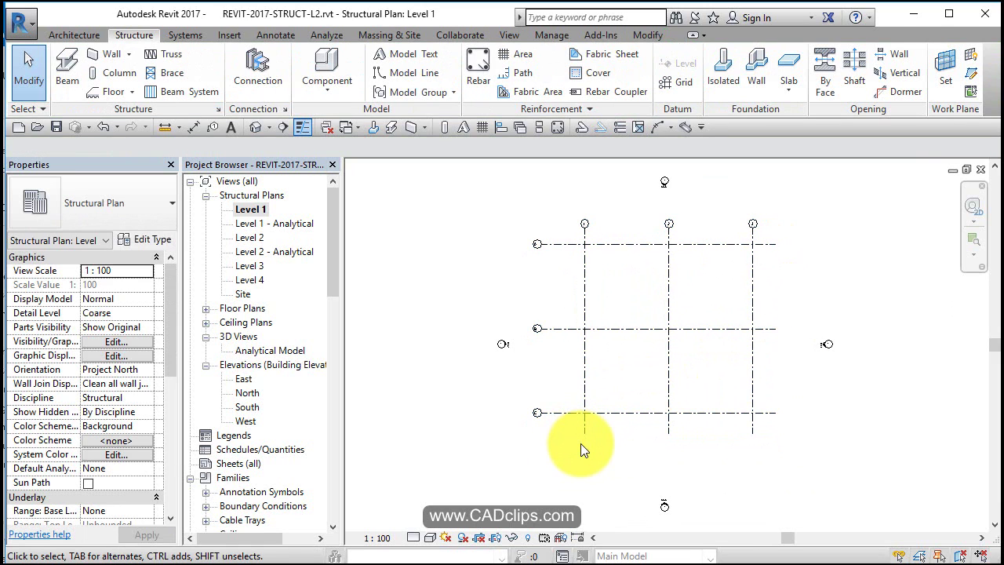
# Dimension grids 1, 2 and 3 with a 13000 chain placed above the grid
pyautogui.click(197, 125)
pyautogui.click(584, 237)
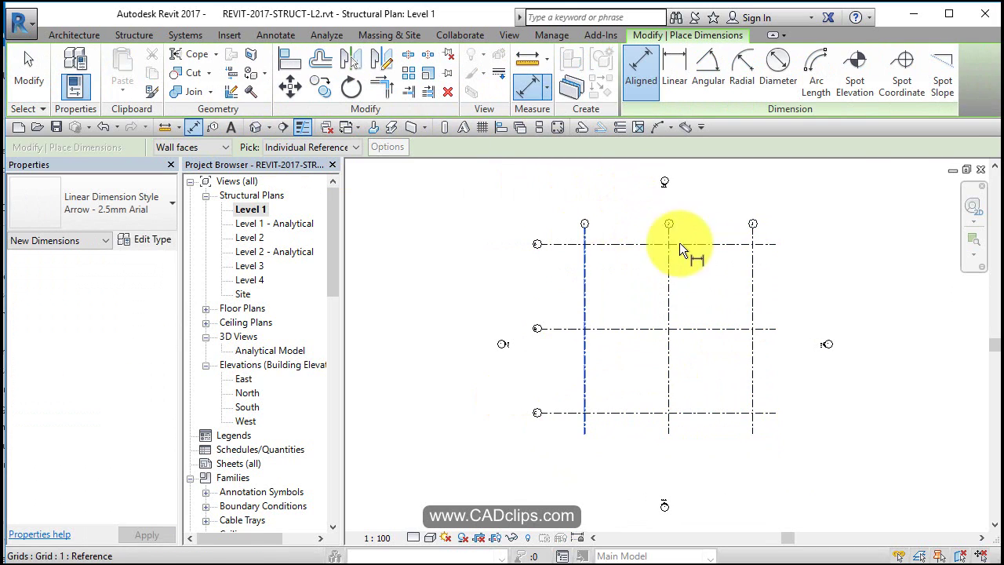
pyautogui.click(752, 239)
pyautogui.scroll(2, 701, 233)
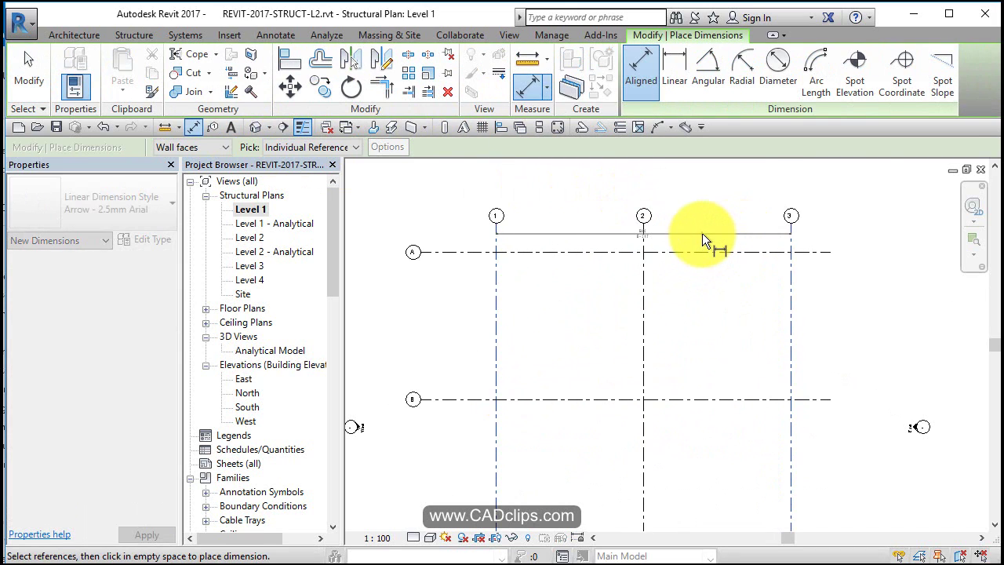
pyautogui.scroll(2, 697, 230)
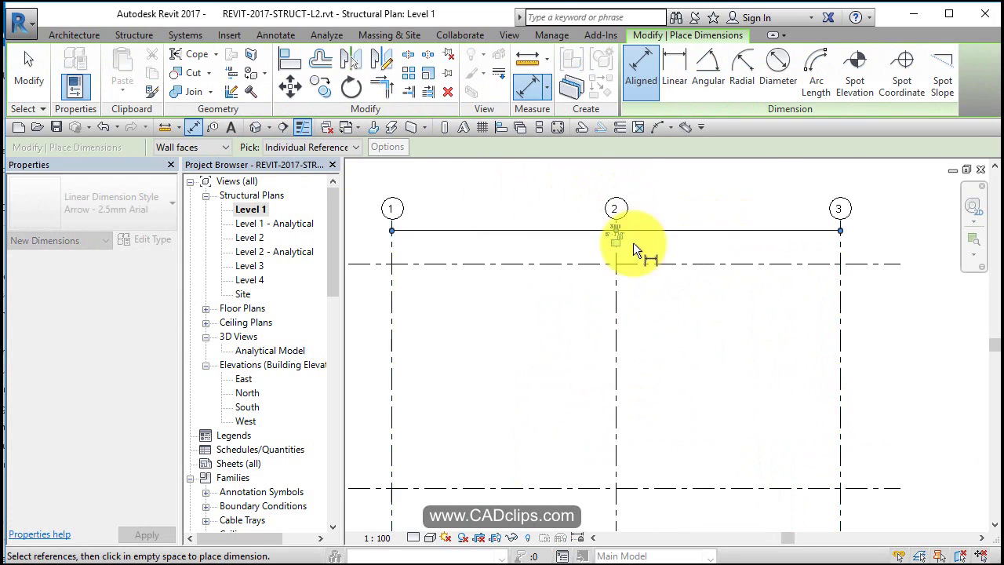
pyautogui.click(396, 247)
pyautogui.click(616, 252)
pyautogui.click(850, 250)
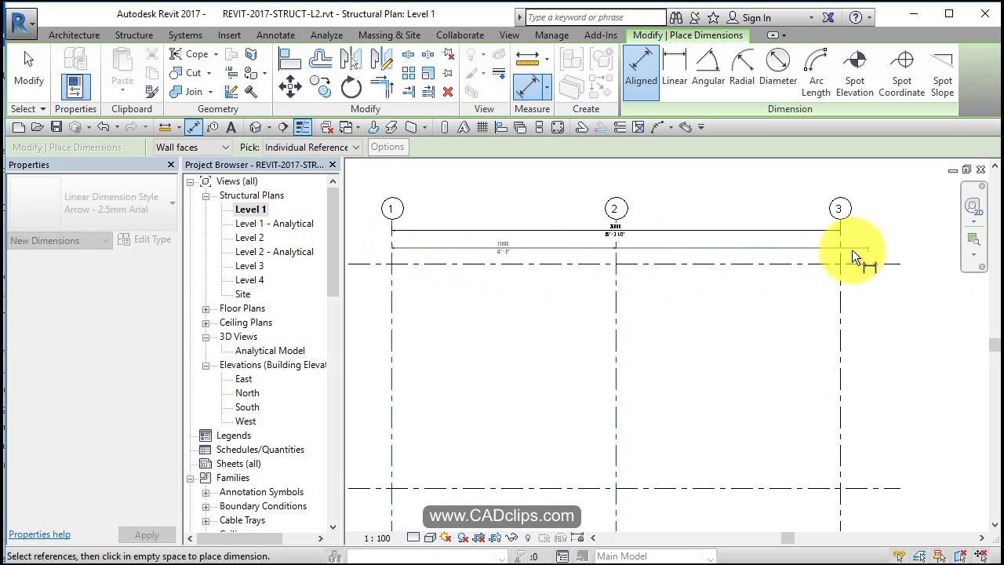
pyautogui.click(754, 247)
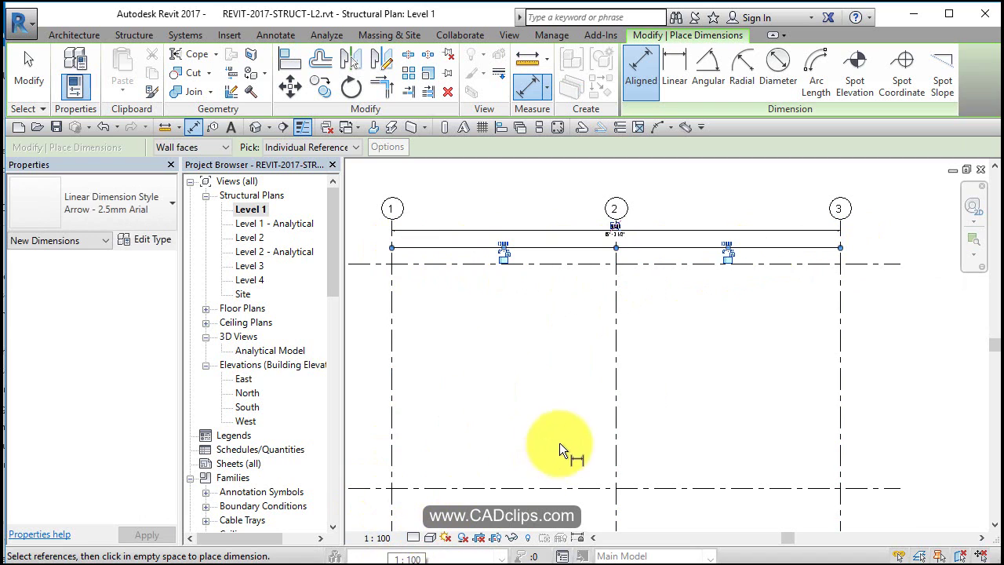
# Dimension grids A–C on the left side, adding the 26000 overall C–A dimension
pyautogui.moveTo(623, 405); pyautogui.dragTo(836, 378, button='middle')
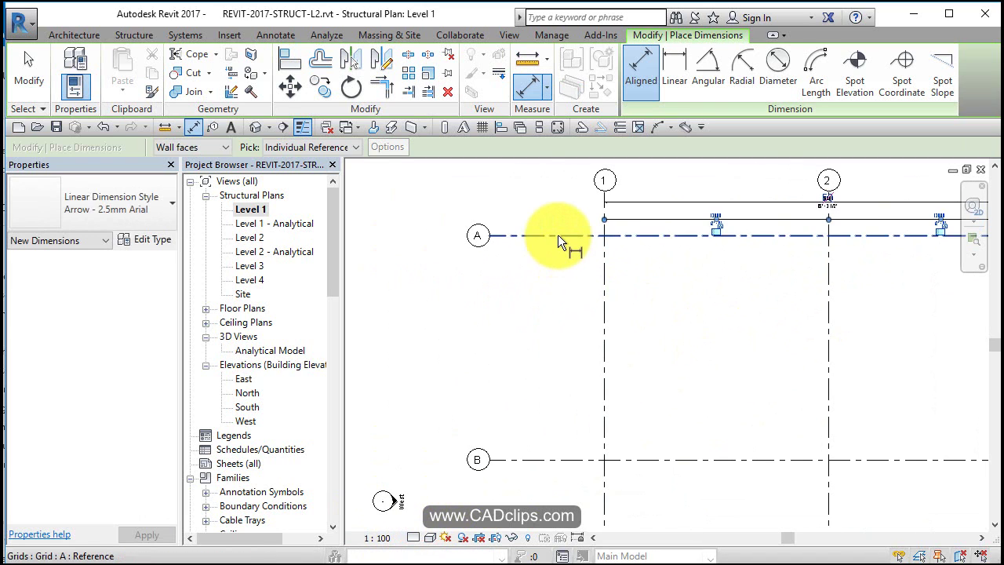
pyautogui.click(557, 234)
pyautogui.scroll(-2, 538, 325)
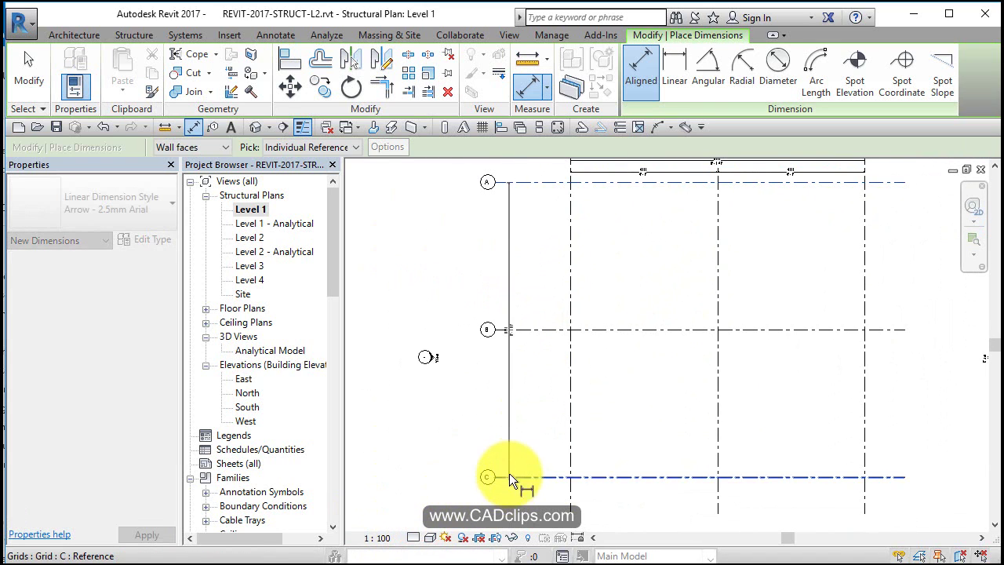
pyautogui.click(509, 476)
pyautogui.click(509, 396)
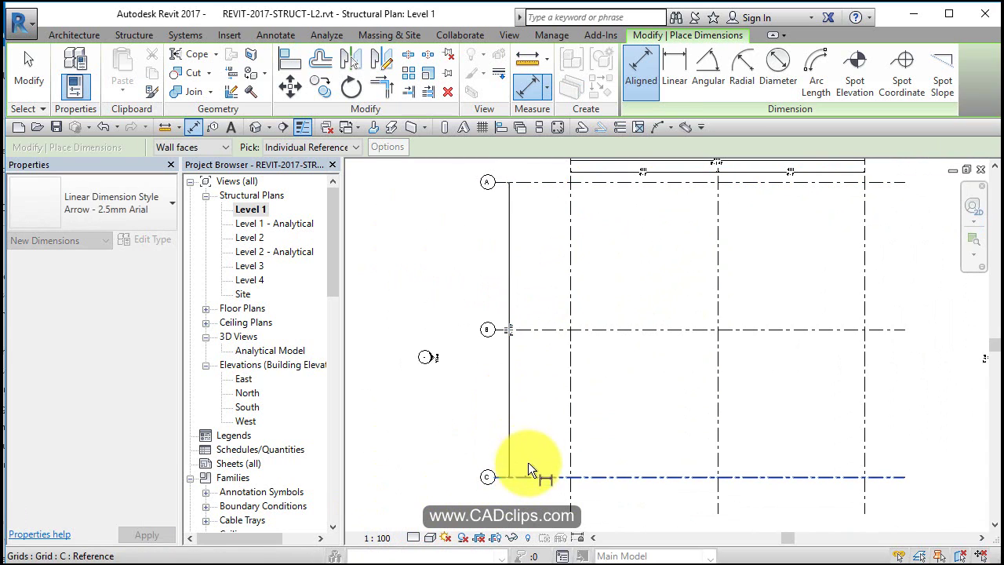
pyautogui.click(530, 462)
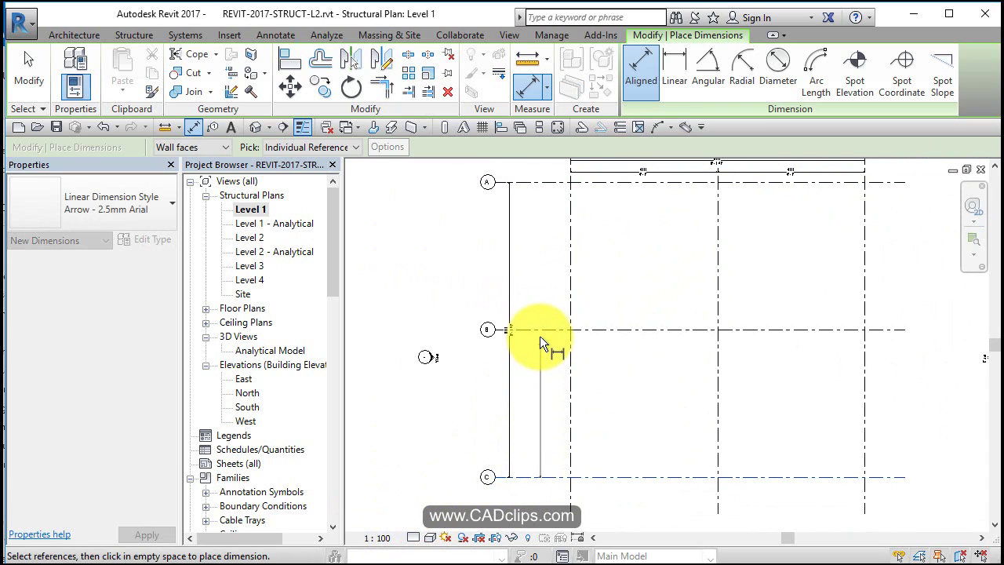
pyautogui.click(528, 184)
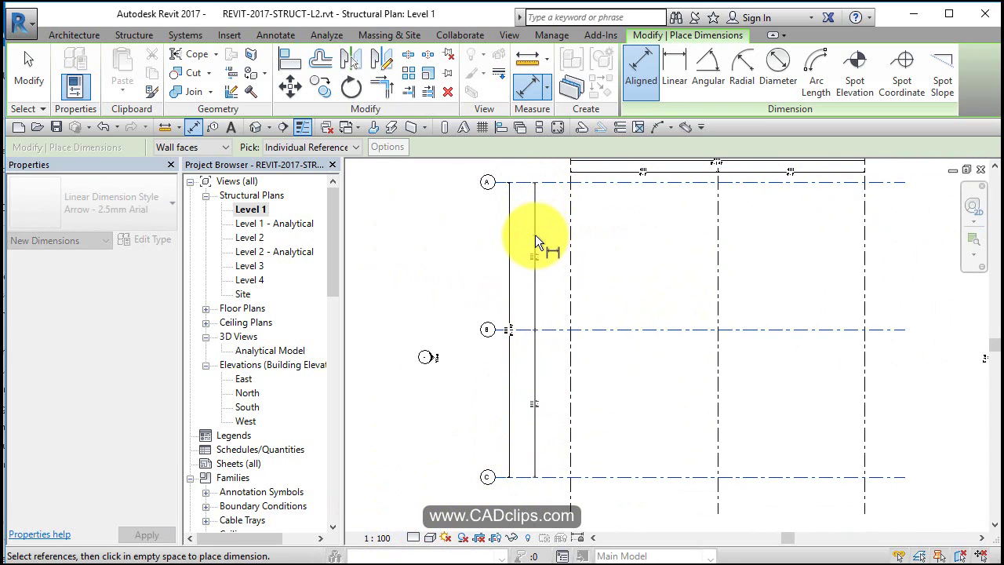
pyautogui.click(535, 238)
pyautogui.press('Escape')
pyautogui.press('Escape')
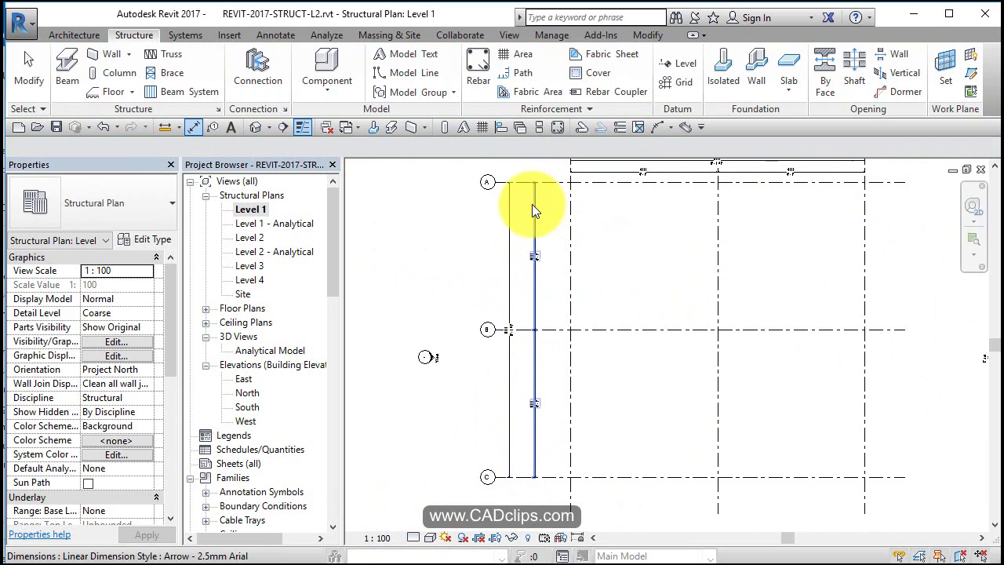
# Shift the A–C dimension string further left of the grid
pyautogui.click(531, 204)
pyautogui.moveTo(532, 206); pyautogui.dragTo(521, 216)
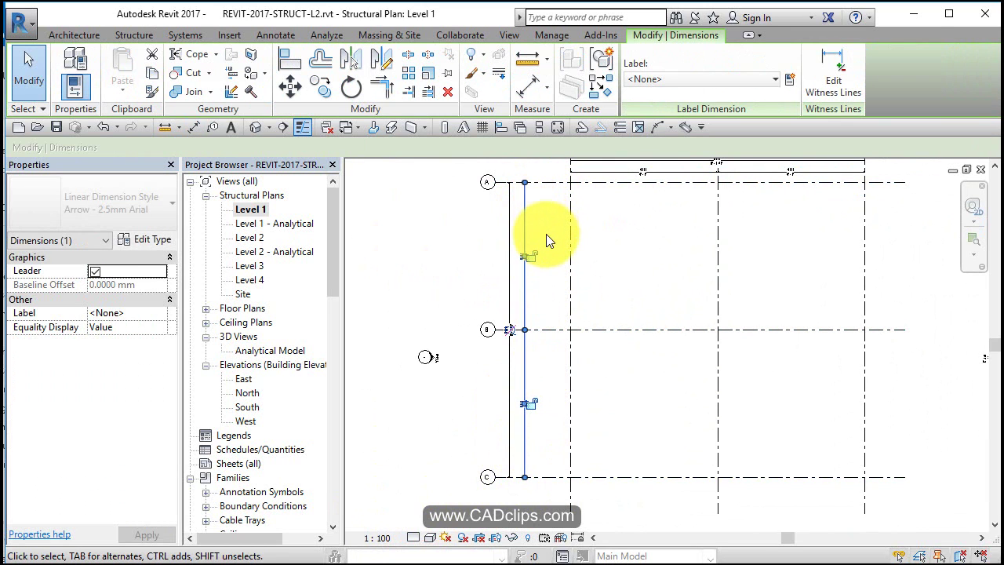
pyautogui.click(514, 216)
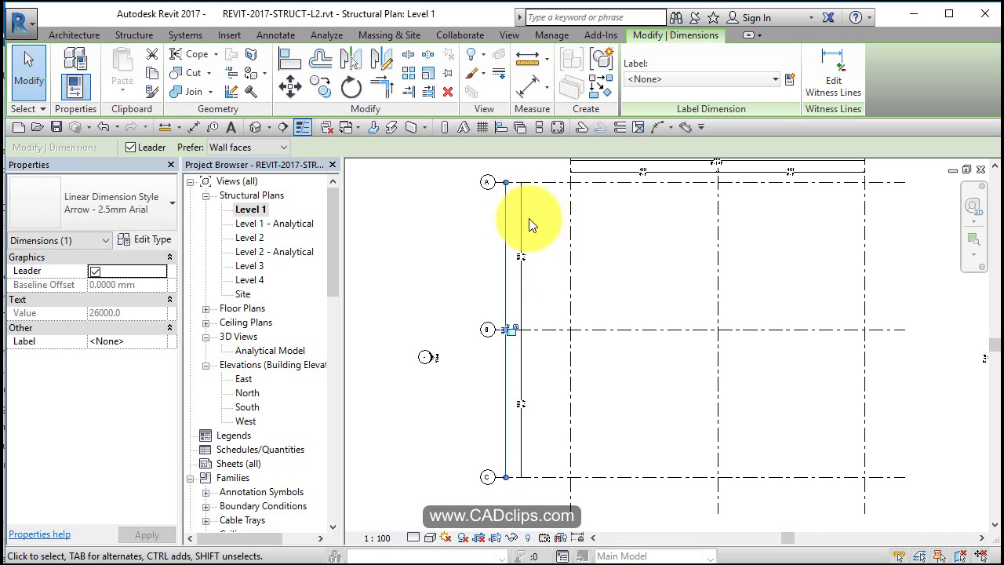
pyautogui.click(534, 219)
# Lengthen grid 1's top end upward and extend grid A's end
pyautogui.moveTo(625, 244); pyautogui.dragTo(633, 287, button='middle')
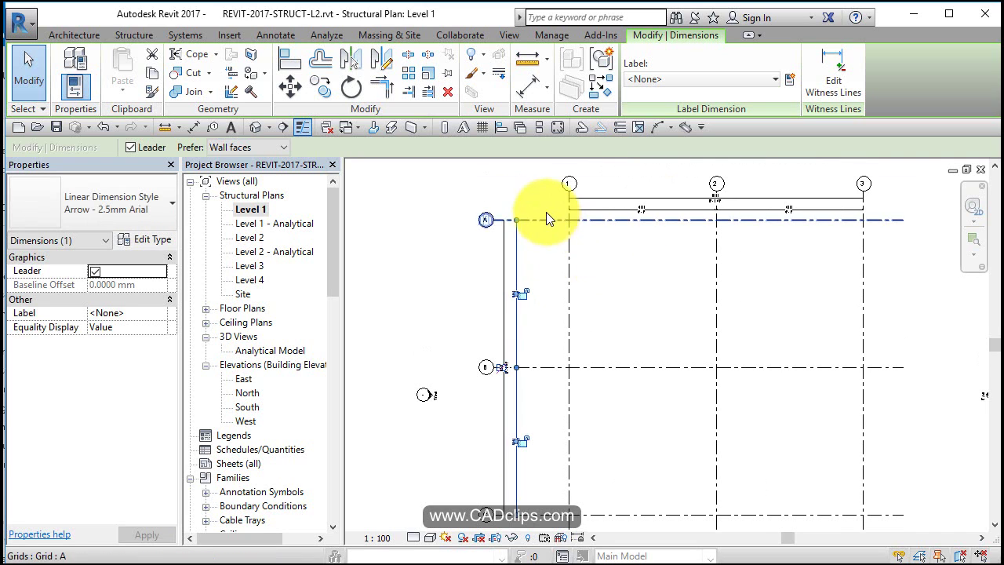
pyautogui.click(571, 248)
pyautogui.scroll(2, 566, 196)
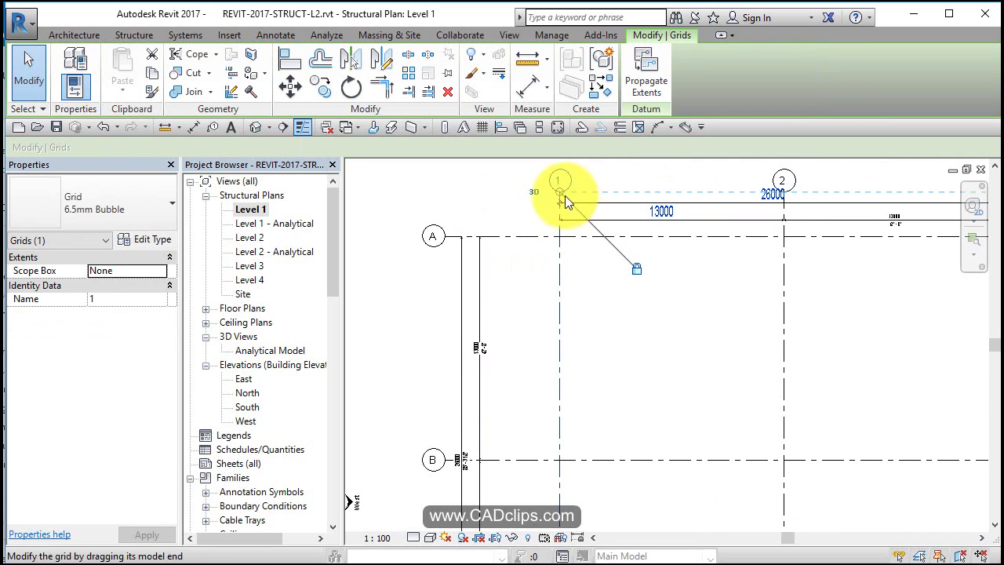
pyautogui.moveTo(562, 195); pyautogui.dragTo(560, 167)
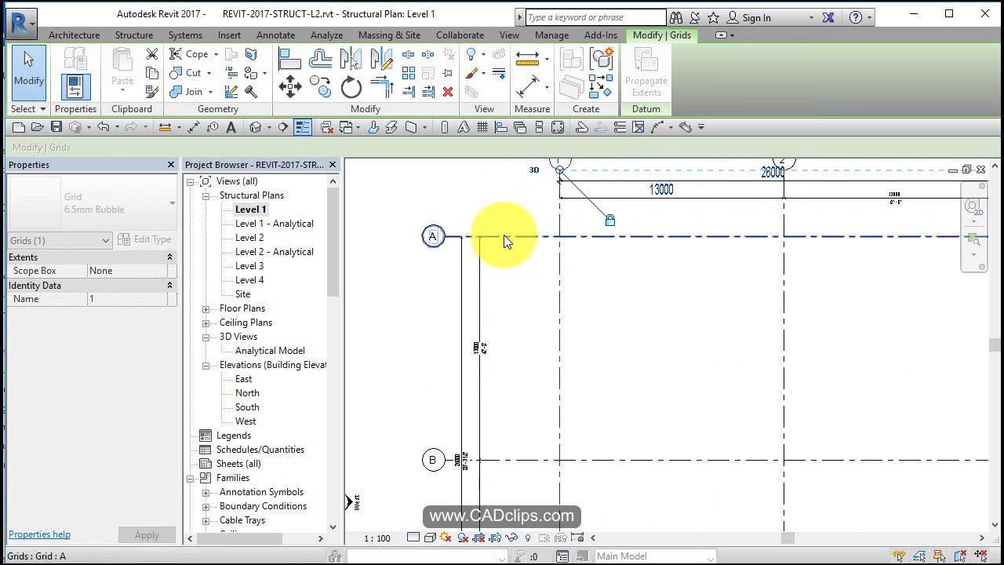
pyautogui.click(501, 237)
pyautogui.moveTo(445, 235); pyautogui.dragTo(469, 235)
pyautogui.scroll(-5, 461, 293)
# Open the Level 2, Level 3 and Level 4 structural plans in turn
pyautogui.click(565, 295)
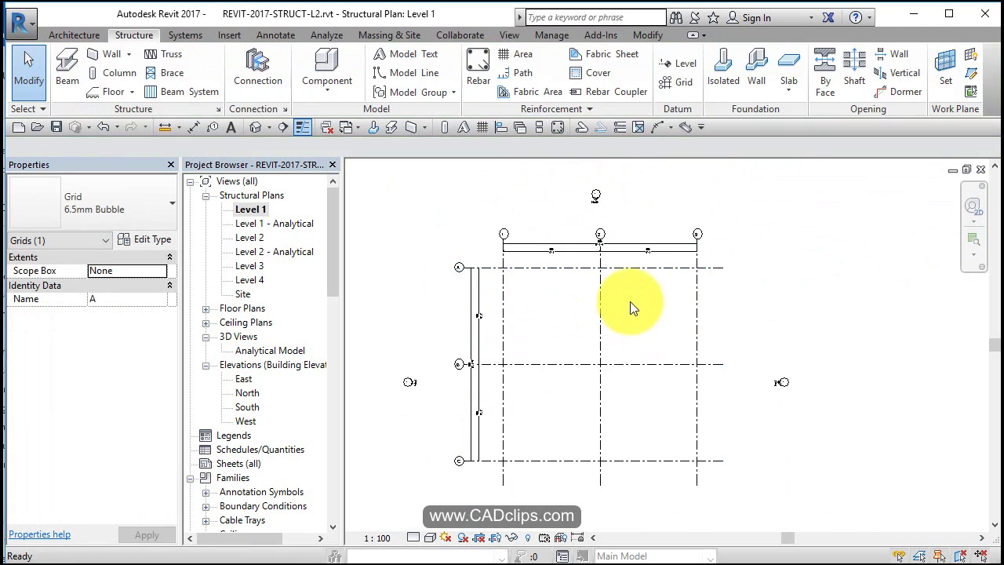
pyautogui.click(259, 209)
pyautogui.doubleClick(251, 238)
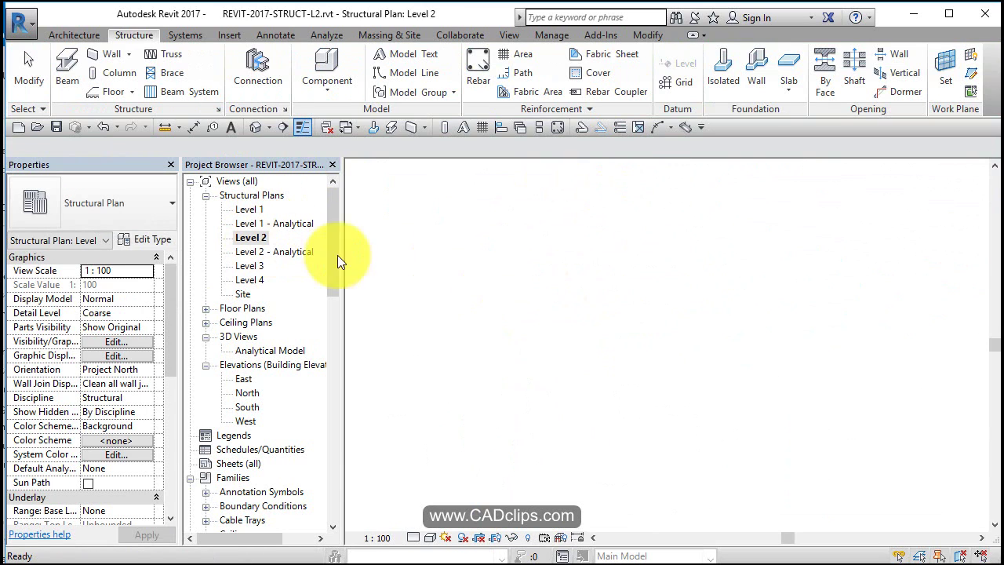
pyautogui.doubleClick(253, 266)
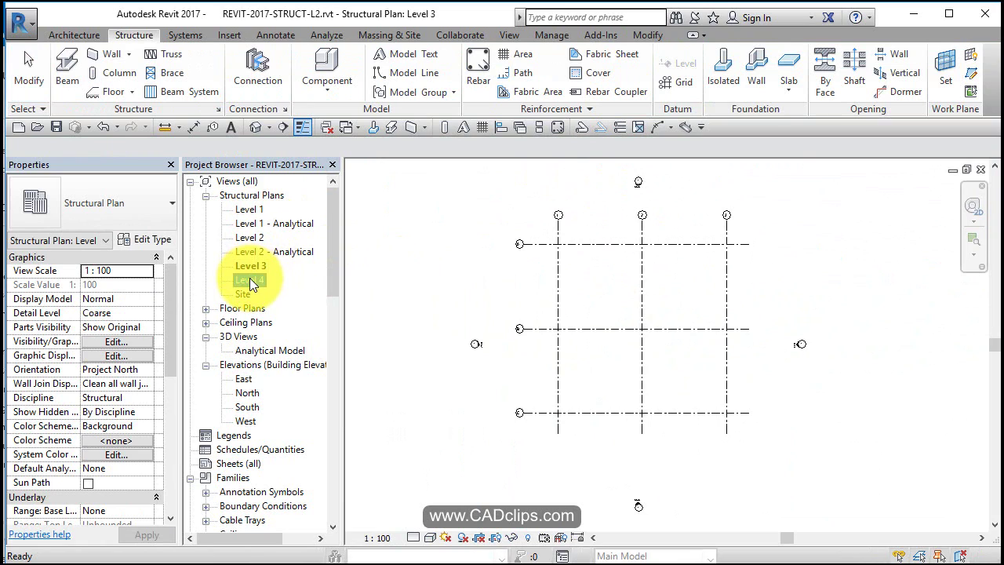
pyautogui.doubleClick(251, 281)
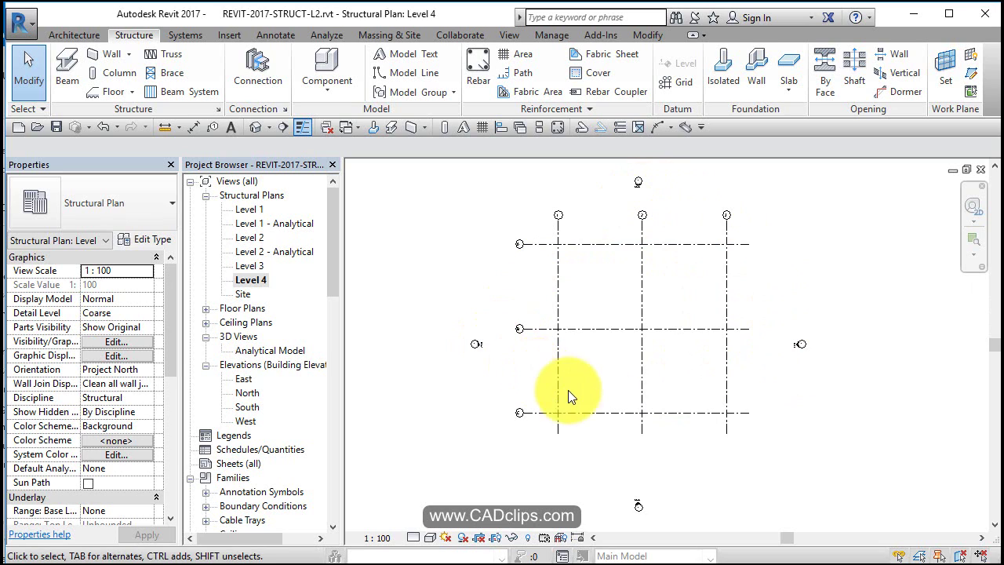
# Check the east and north elevation markers on Level 4, then clear the selection
pyautogui.click(791, 342)
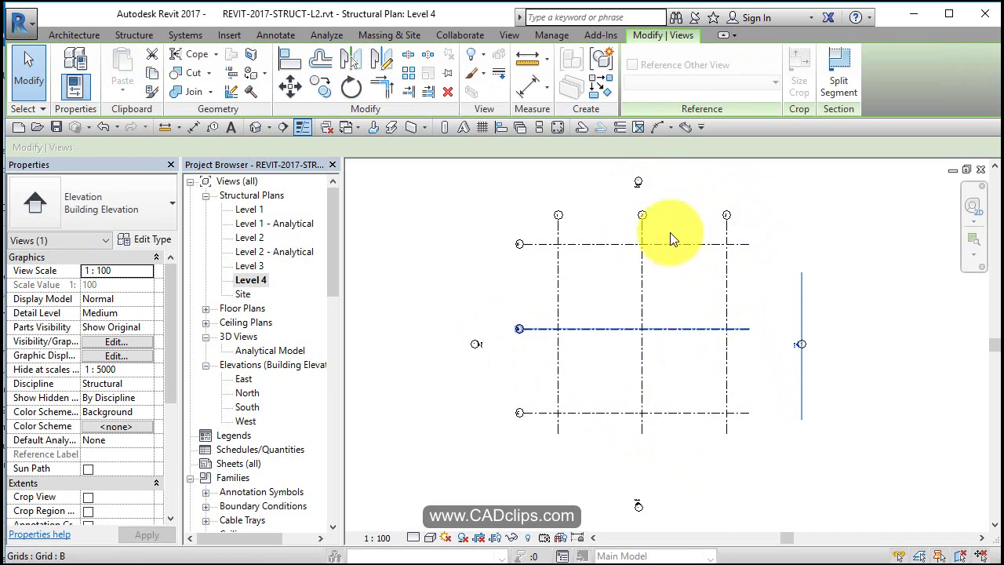
pyautogui.click(635, 191)
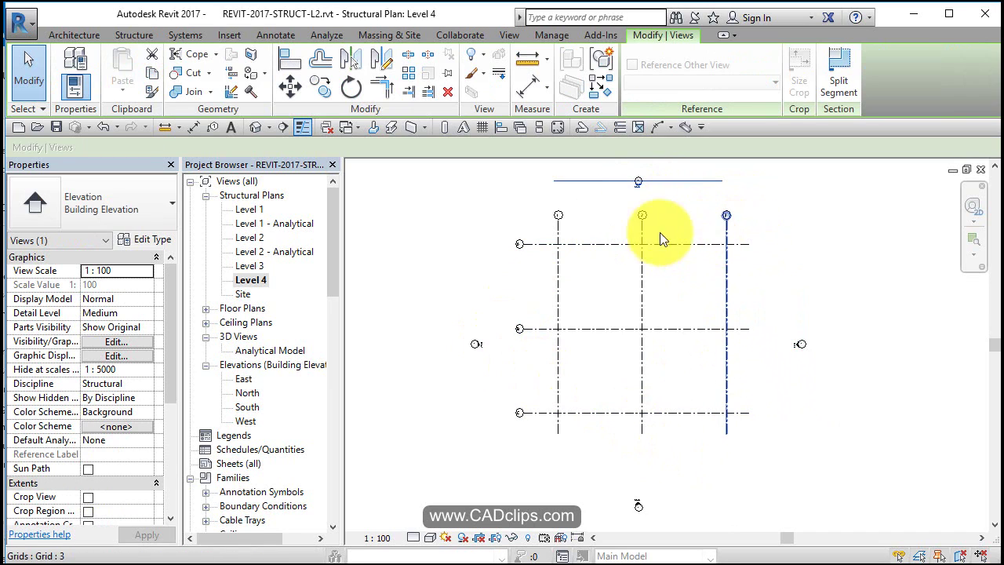
pyautogui.click(616, 279)
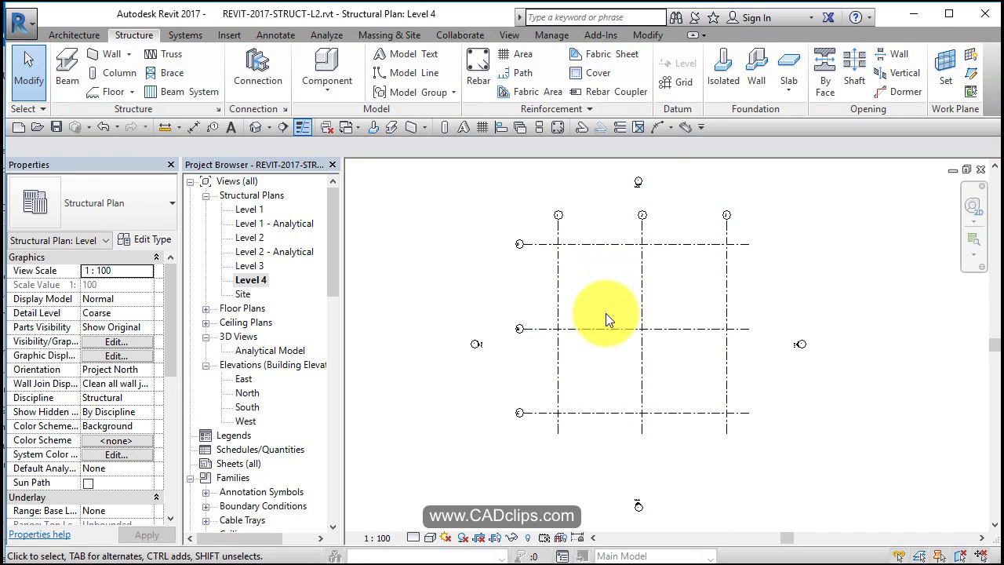
# Review the four level heads and grids 1–3 in the South elevation, then reopen Level 1
pyautogui.click(247, 407)
pyautogui.doubleClick(251, 414)
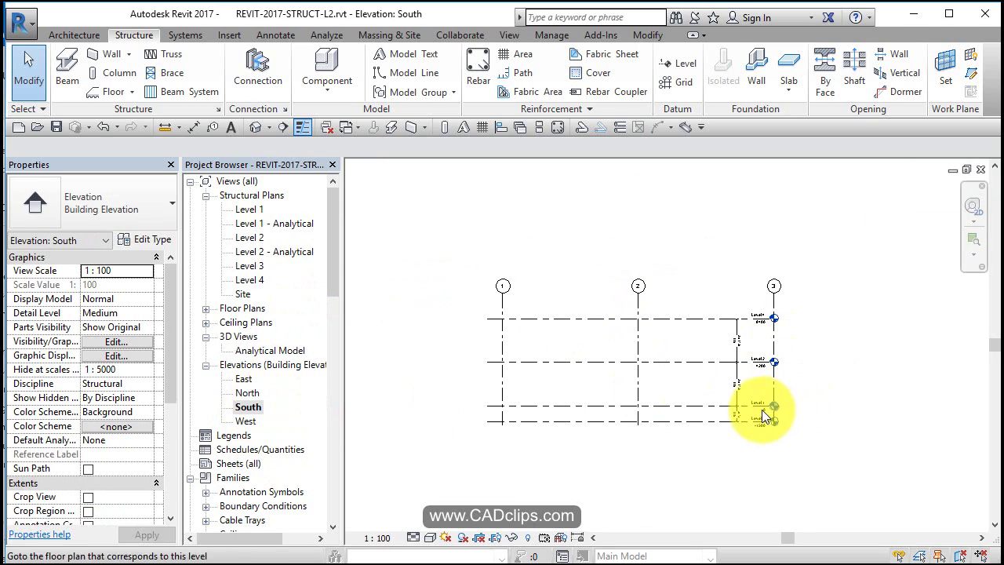
pyautogui.scroll(2, 773, 424)
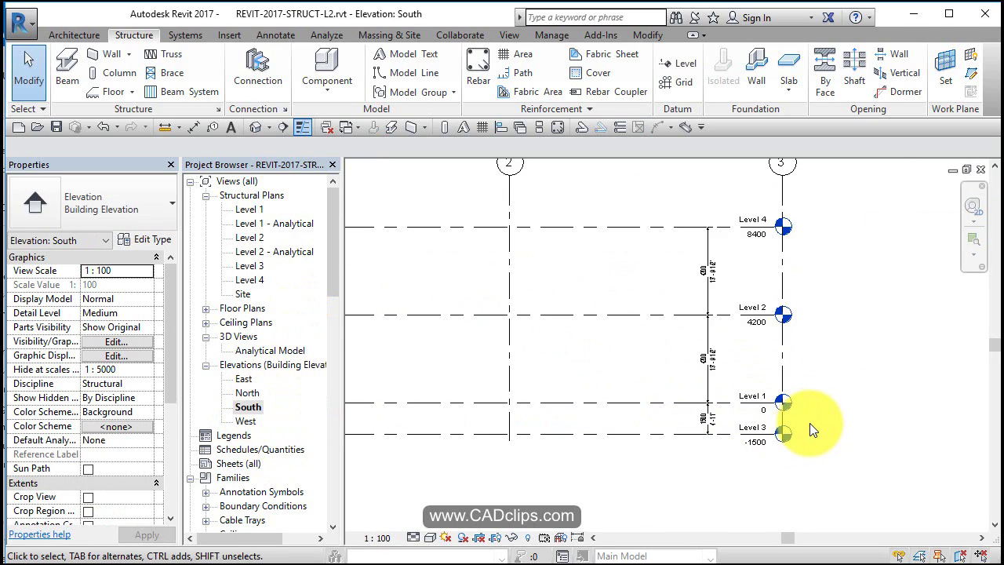
pyautogui.scroll(-3, 809, 423)
pyautogui.scroll(3, 810, 423)
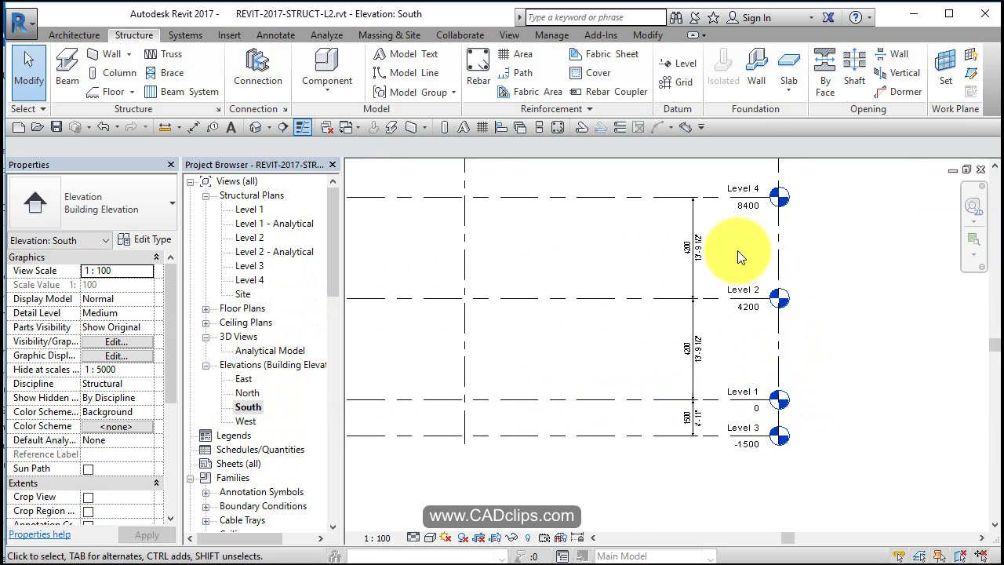
pyautogui.scroll(-4, 725, 290)
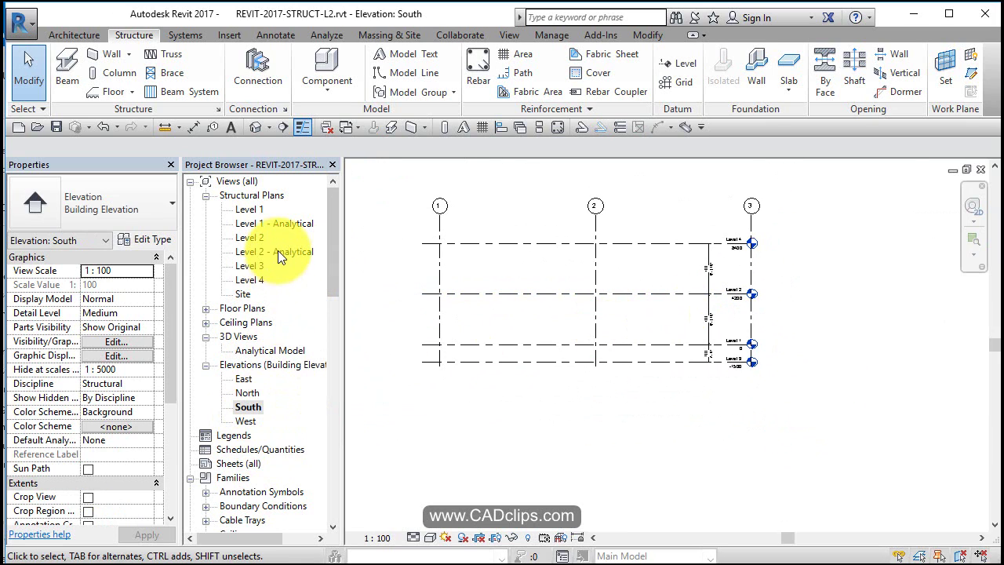
pyautogui.doubleClick(249, 212)
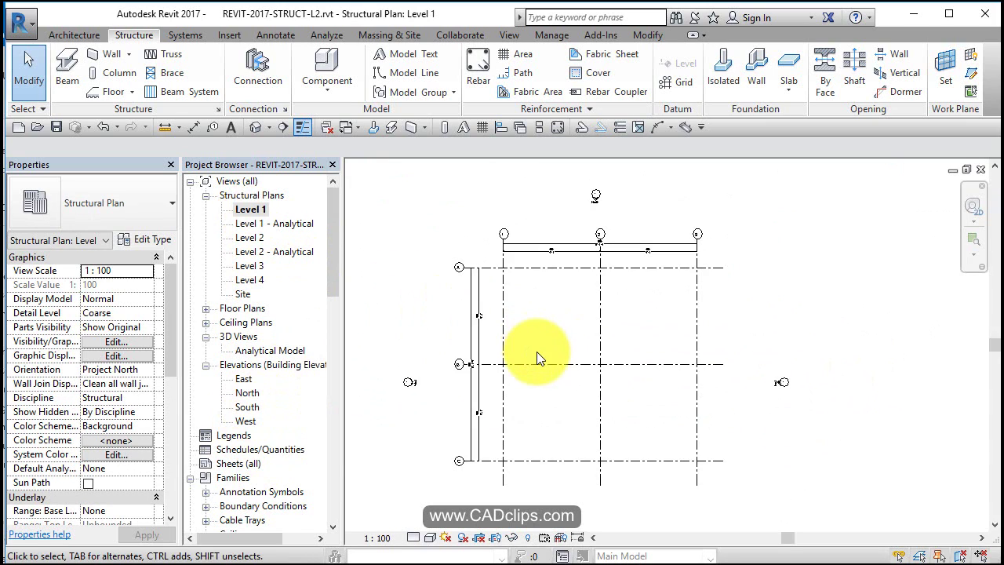